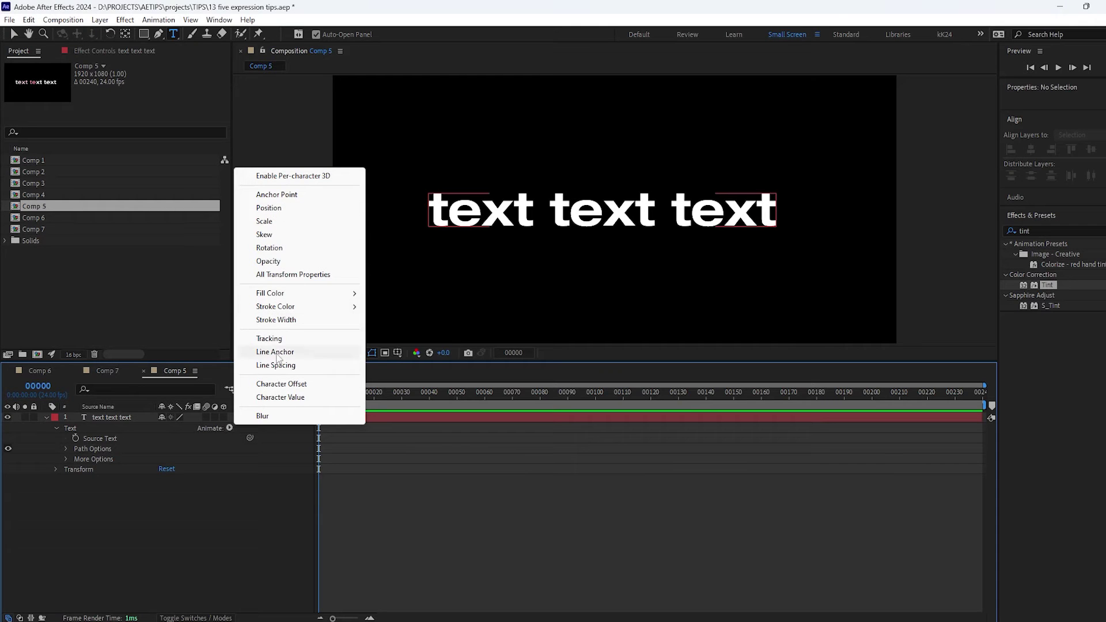
- Add a Fill Color animator to the text layer
mouse_move(311, 293)
click(383, 293)
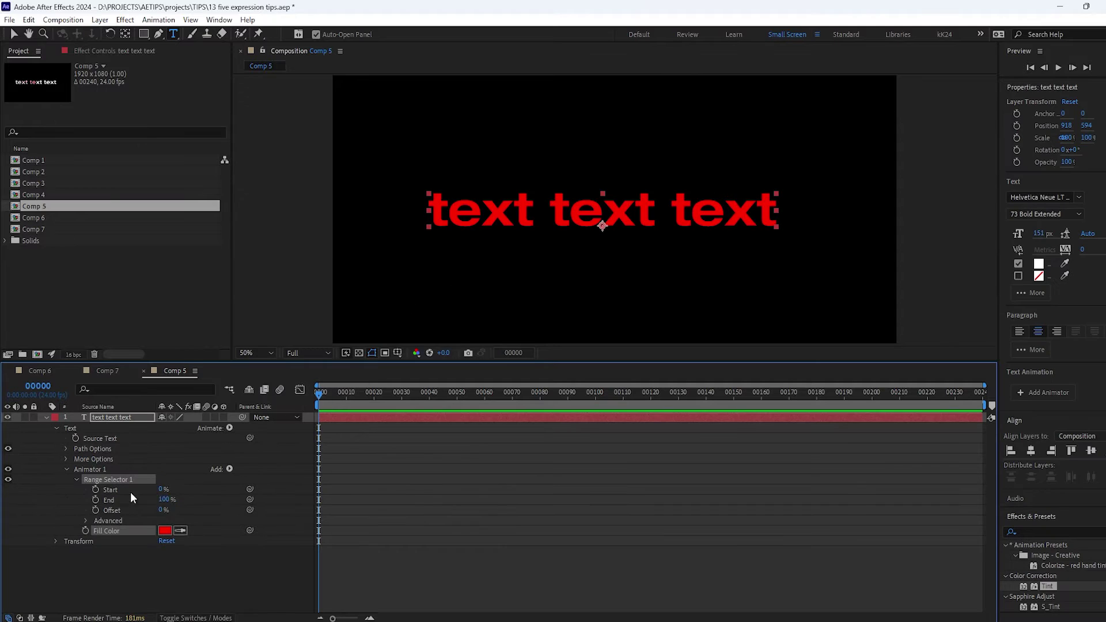
mouse_move(165, 499)
mouse_down()
mouse_move(121, 500)
mouse_move(165, 499)
mouse_up()
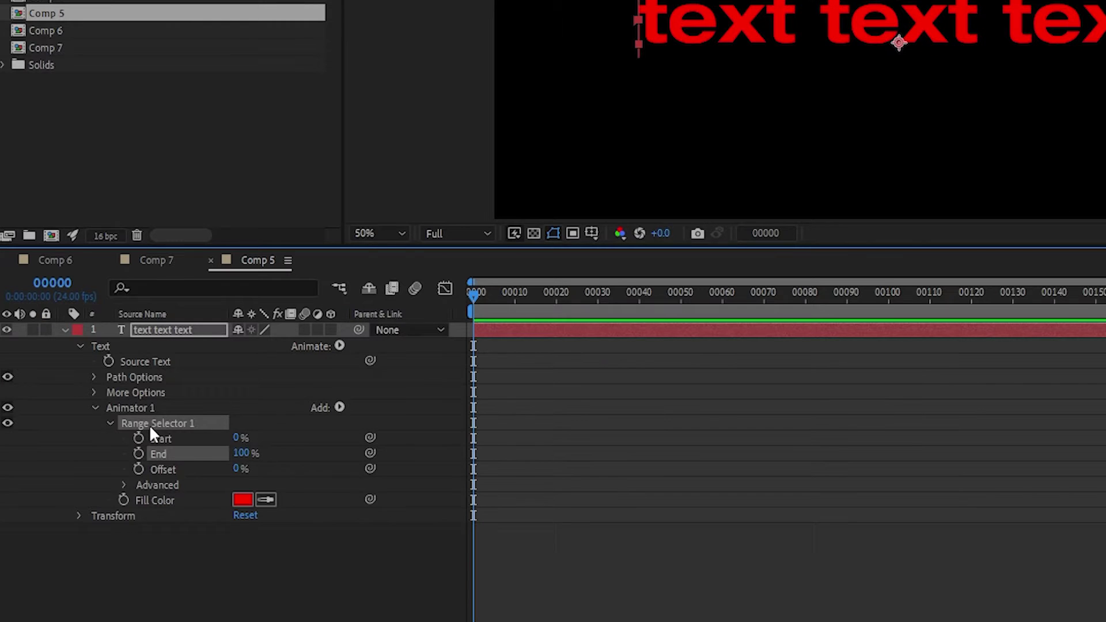
- Delete the animator's Range Selector and add an Expression selector in its place
click(150, 424)
key(Delete)
click(337, 406)
mouse_move(429, 444)
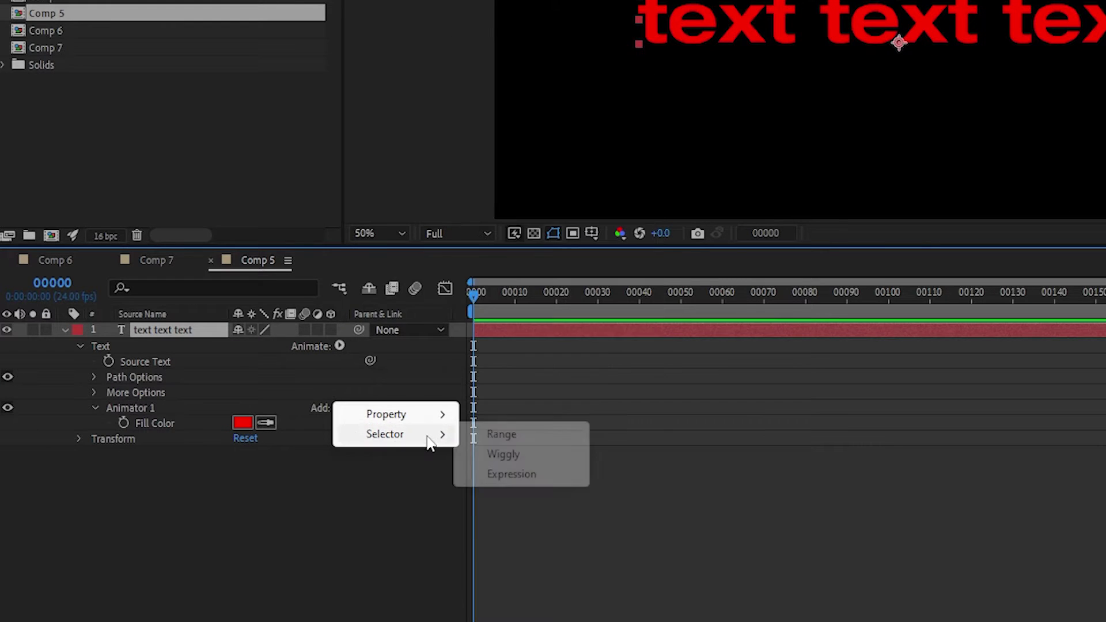
click(521, 483)
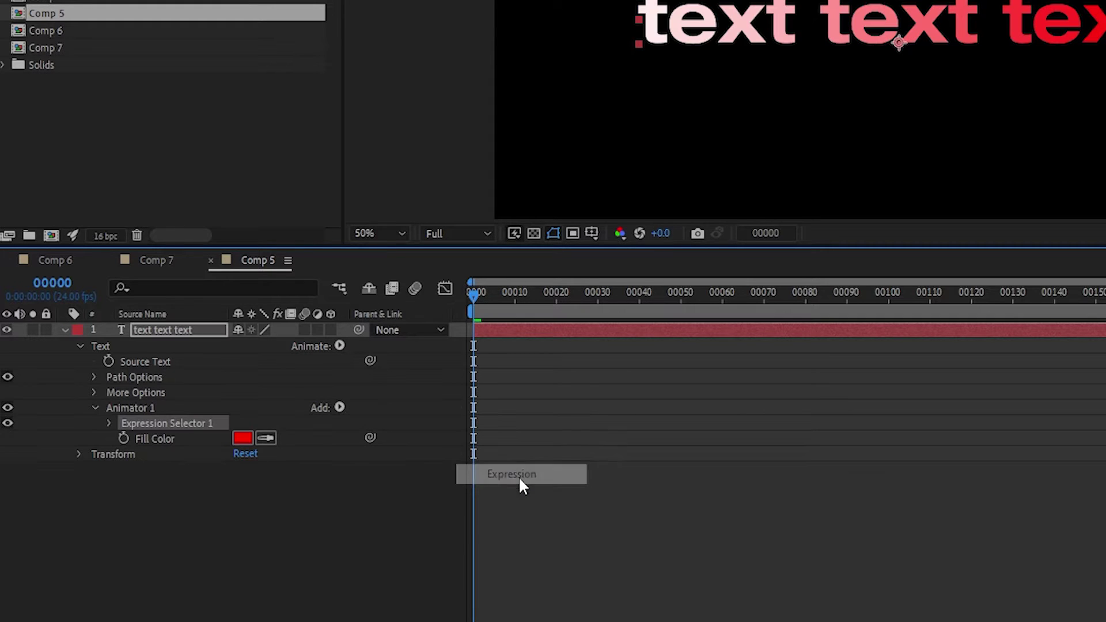
- Expand the Expression Selector and its Amount property, and examine the terms of the default expression
click(109, 424)
click(125, 454)
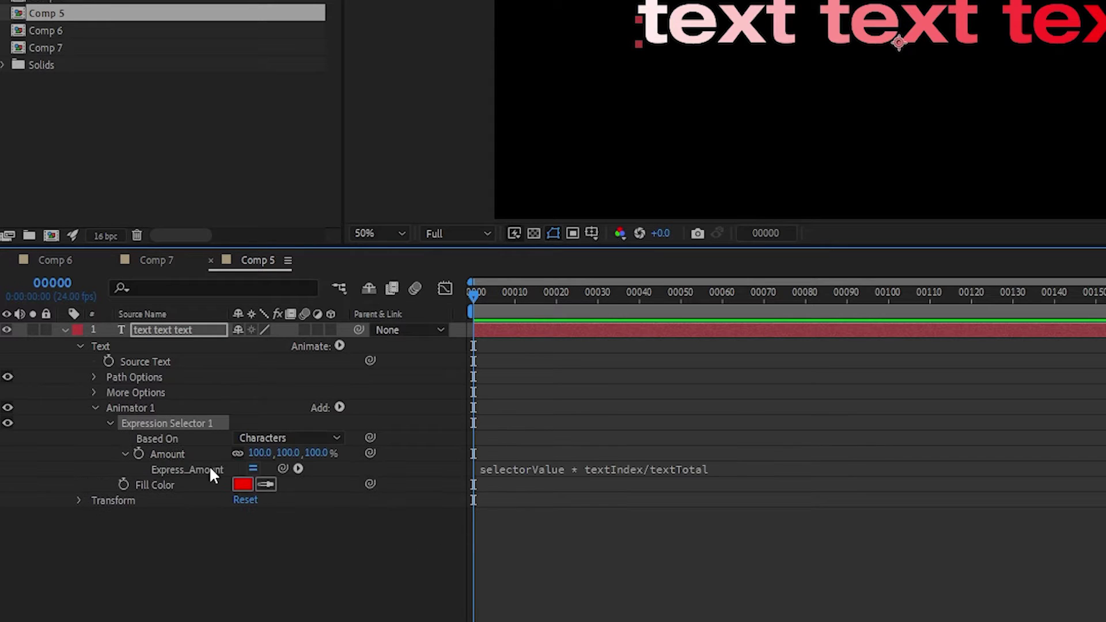
click(568, 471)
double_click(563, 467)
click(588, 466)
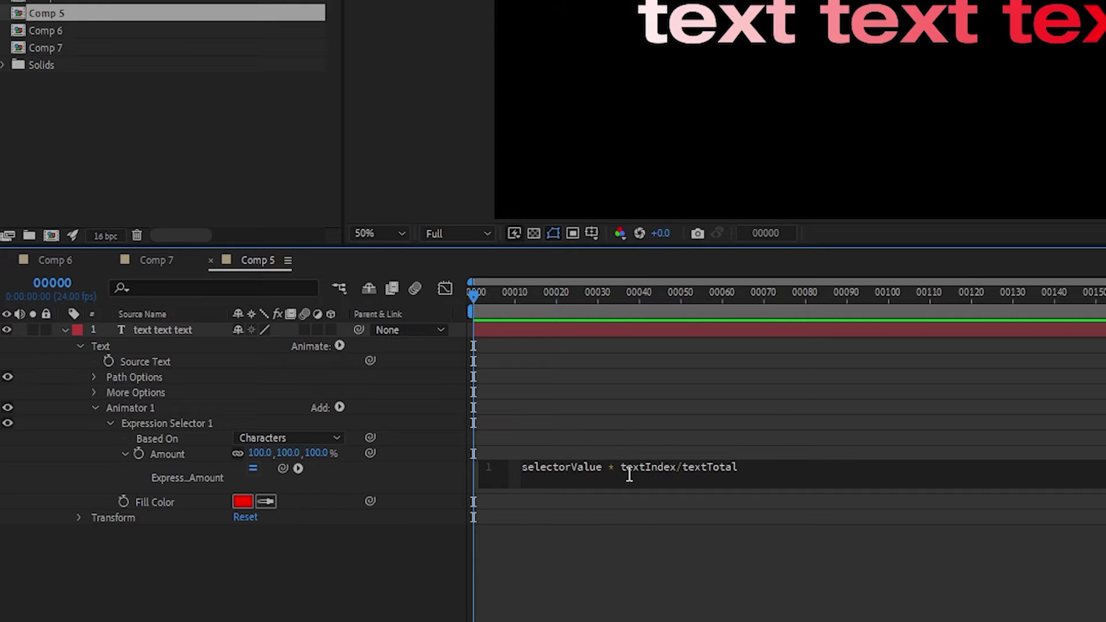
- Add a Range selector to the animator and place it above the Expression Selector
click(339, 407)
mouse_move(358, 415)
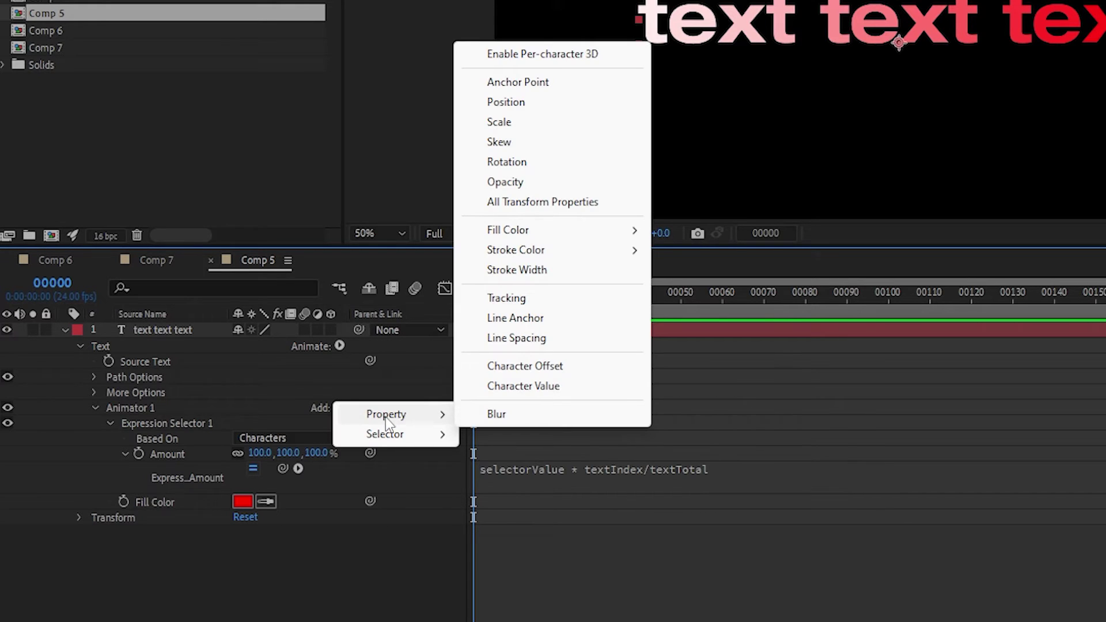
mouse_move(392, 434)
click(488, 450)
drag(160, 507, 161, 422)
- Set the Range Selector's End to 50%, and delete that selector after checking its effect
click(109, 423)
click(246, 453)
text(5)
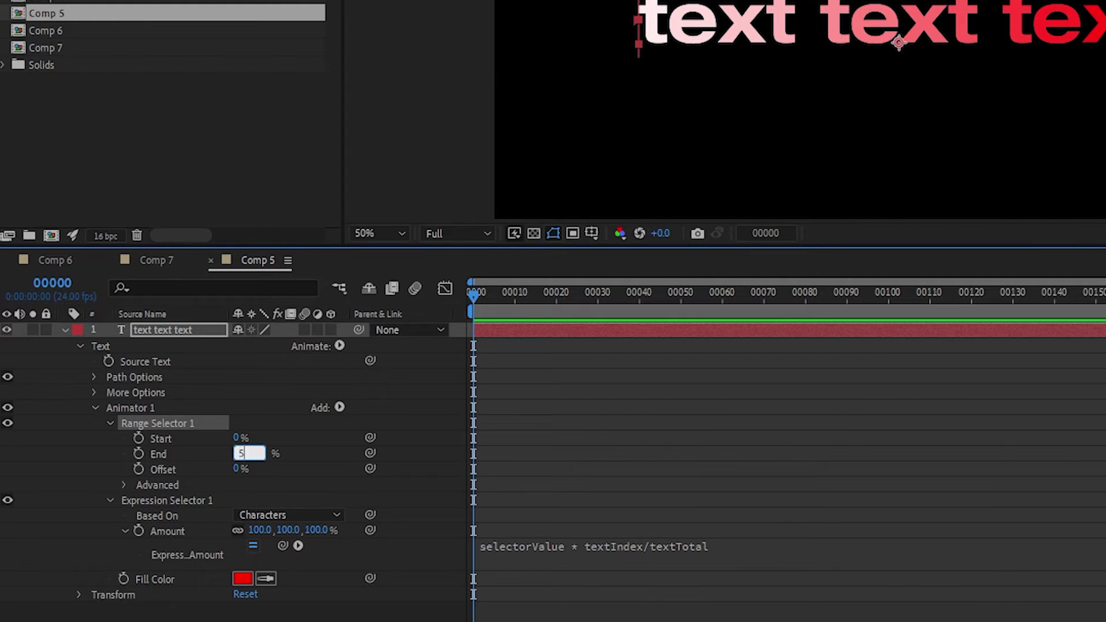
text(0)
key(Return)
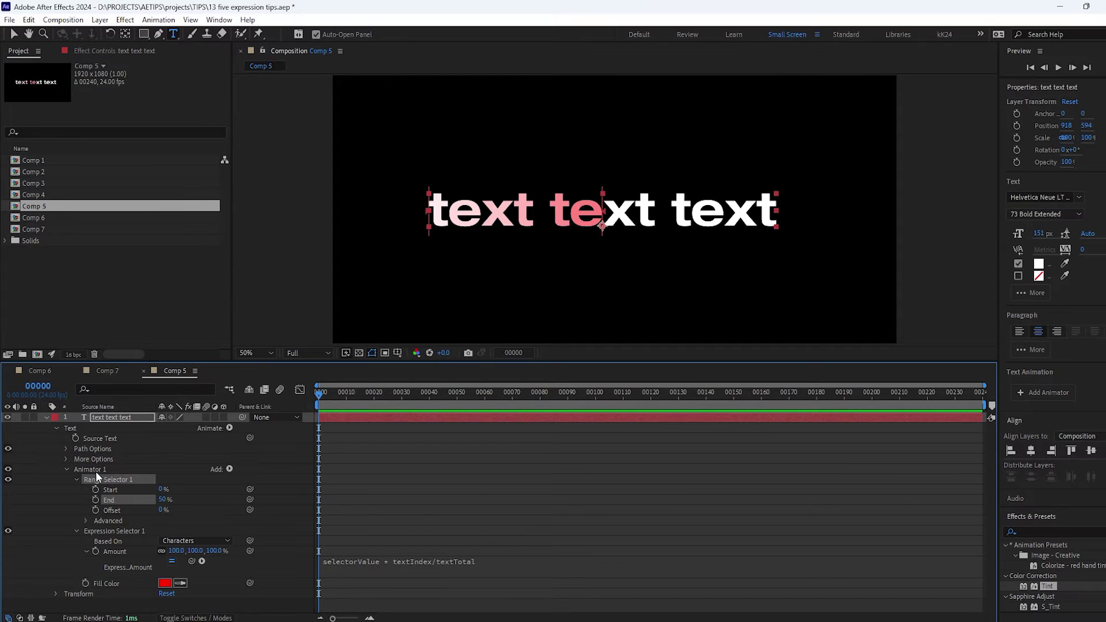
key(Delete)
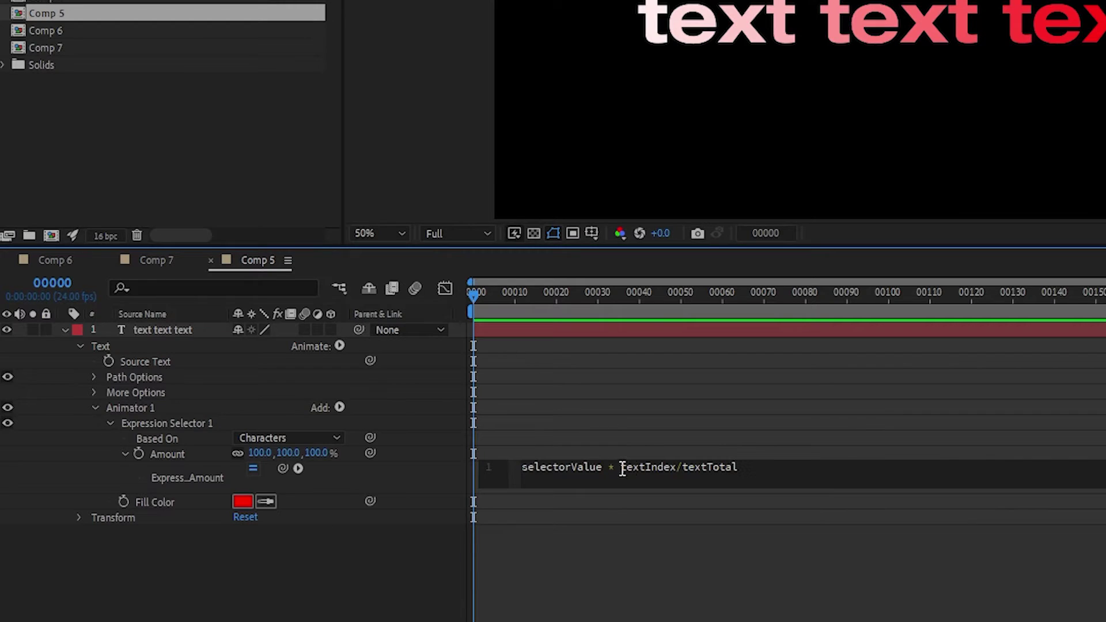
- Examine how textIndex and textTotal in the Amount expression relate to the individual characters of the text
double_click(623, 468)
click(399, 557)
click(251, 438)
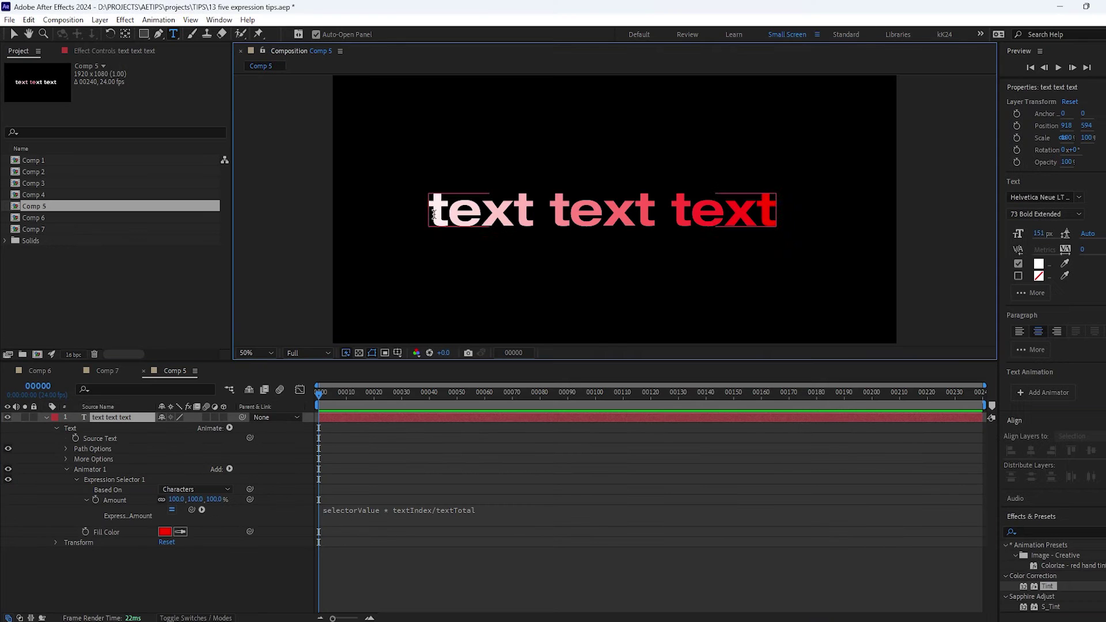
drag(639, 25, 708, 24)
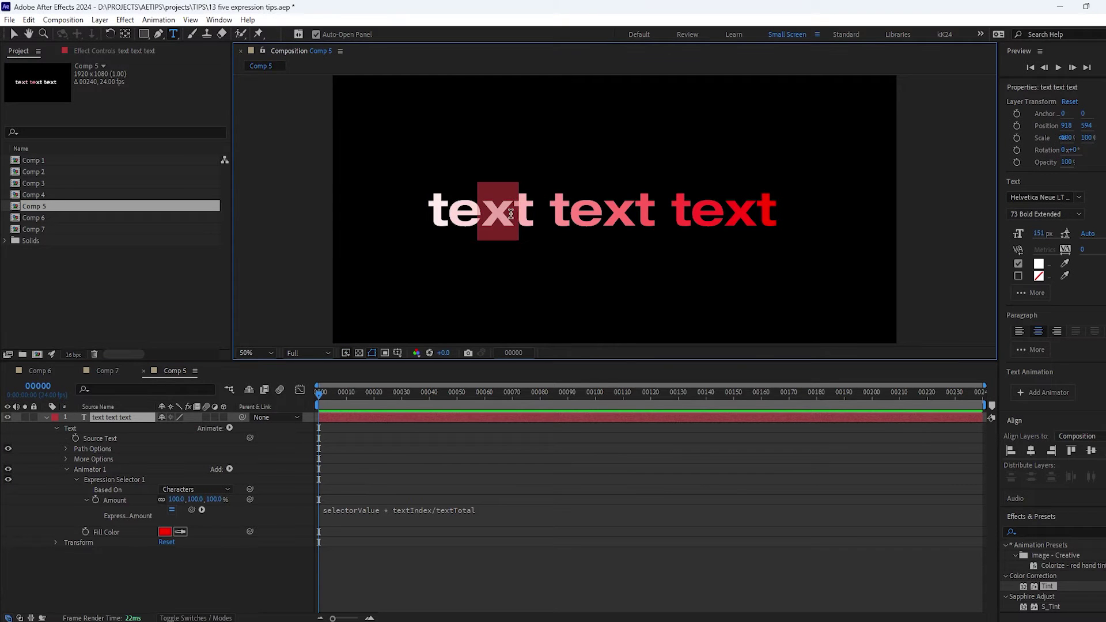
click(482, 509)
drag(482, 509, 511, 511)
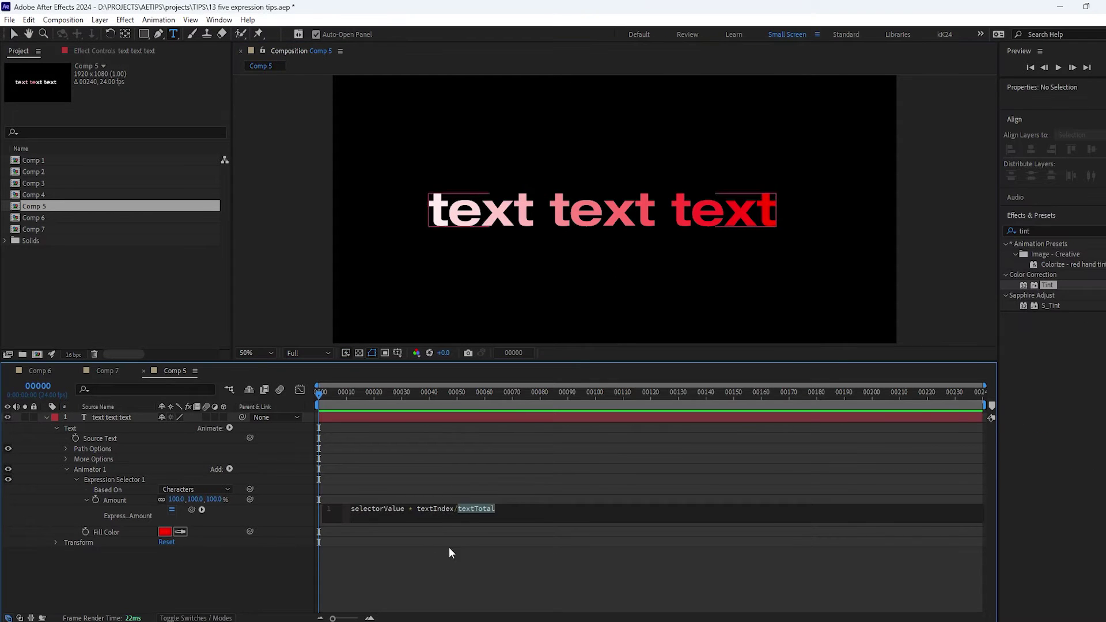
click(448, 548)
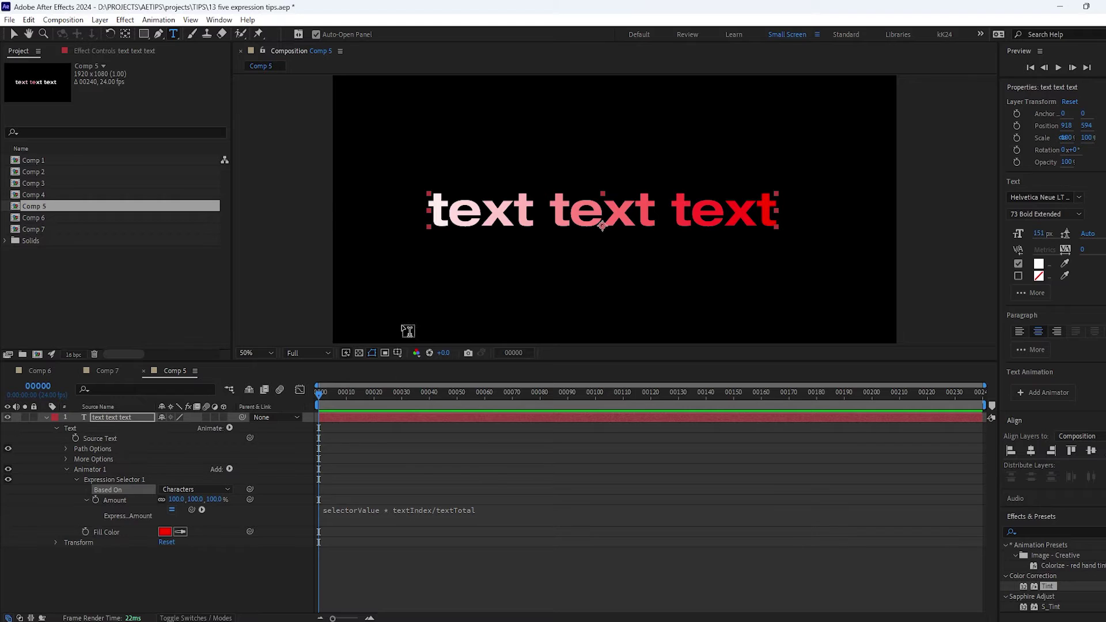
click(534, 517)
click(534, 517)
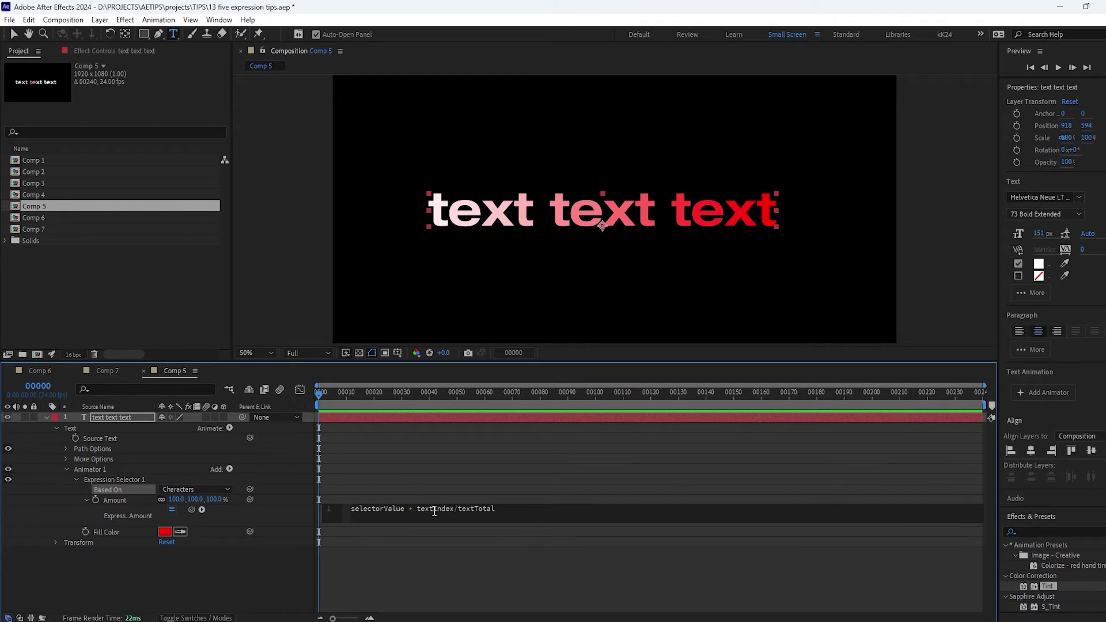
click(426, 218)
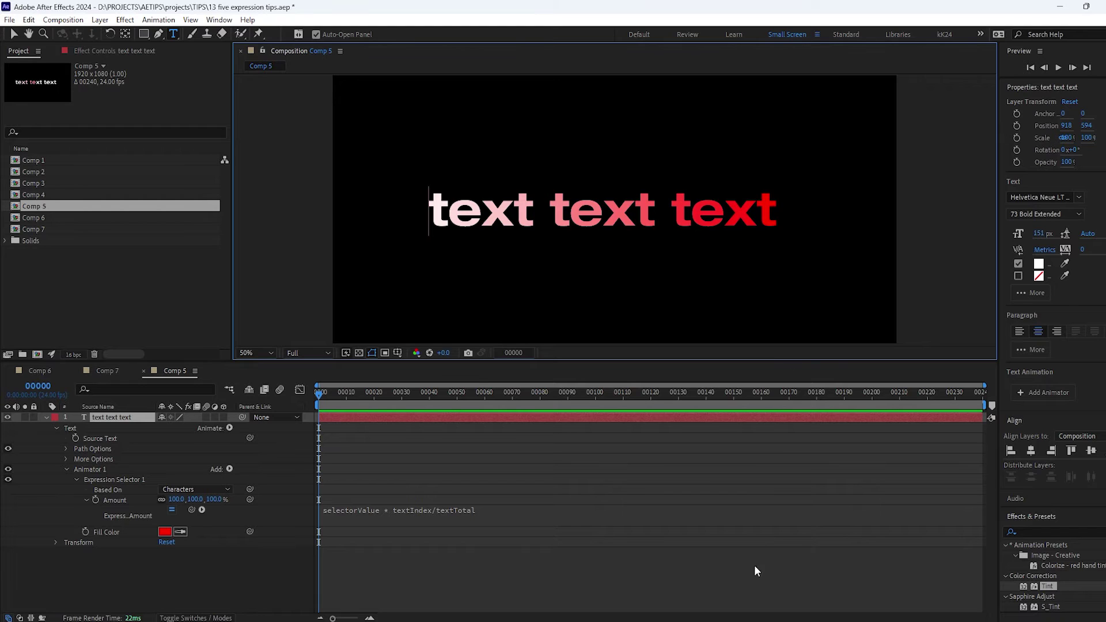
click(434, 511)
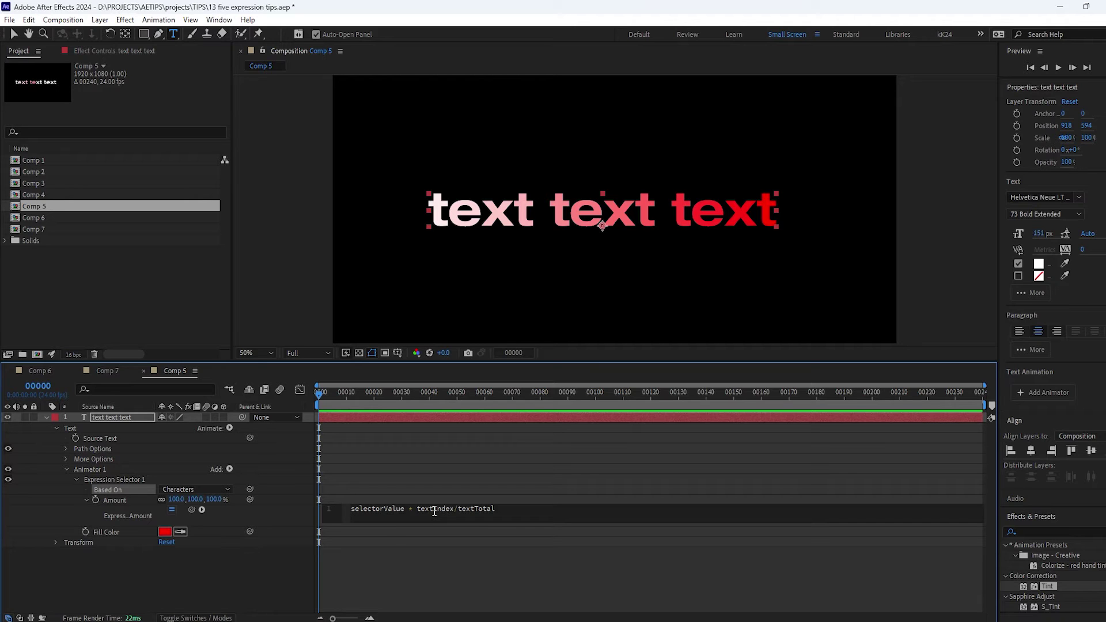
- Change the Amount expression to selectorValue * (textIndex % 2)
click(489, 510)
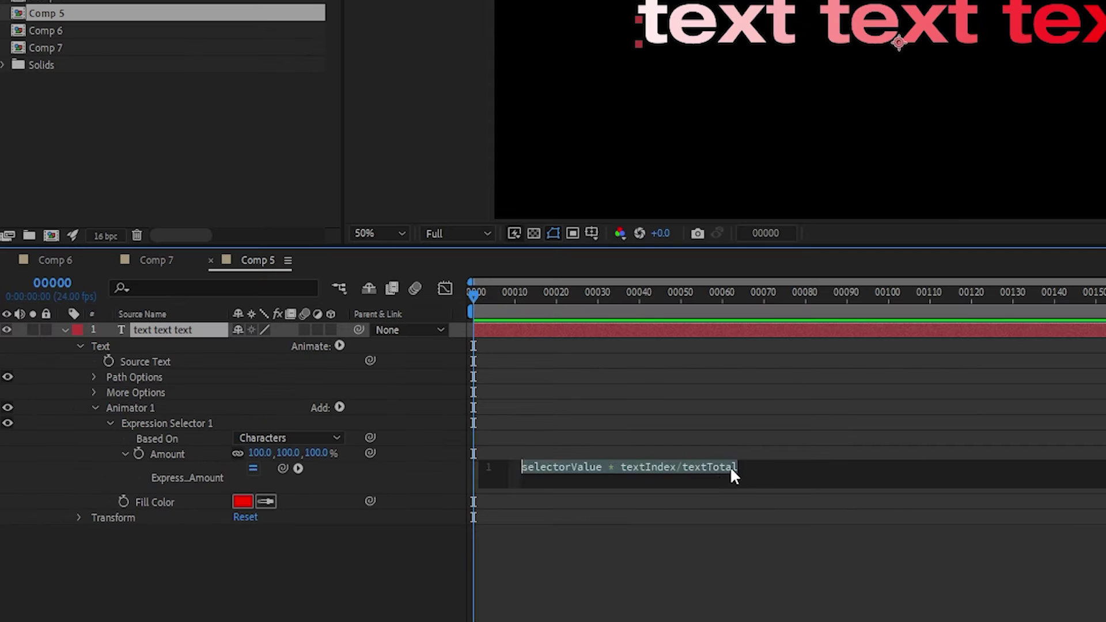
click(489, 509)
drag(453, 508, 582, 509)
key(BackSpace)
text(% 2)
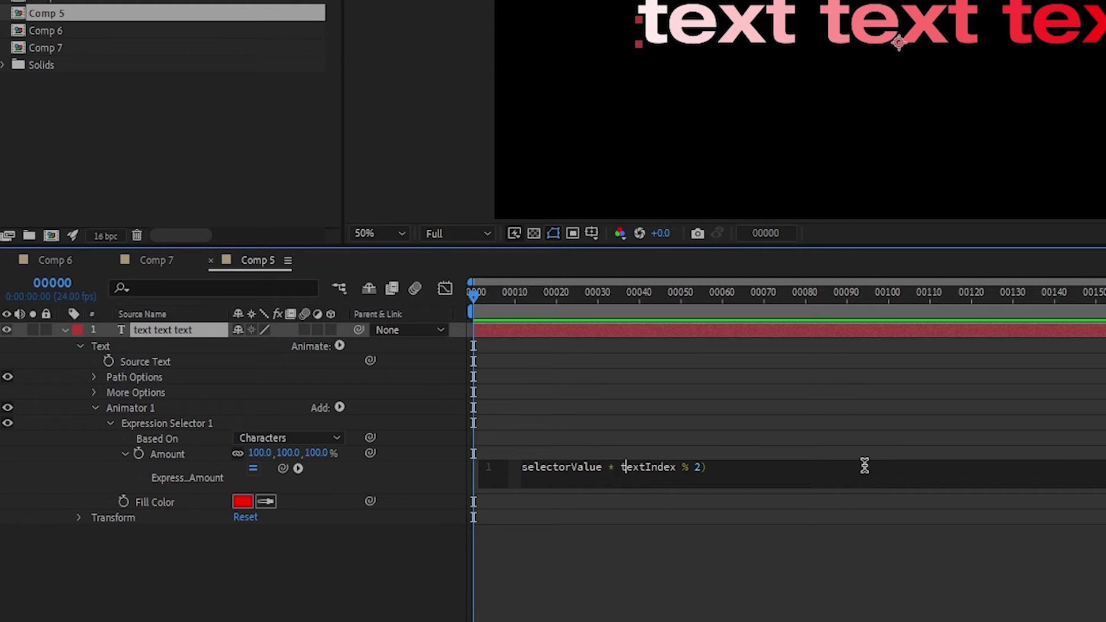
text(()
click(790, 570)
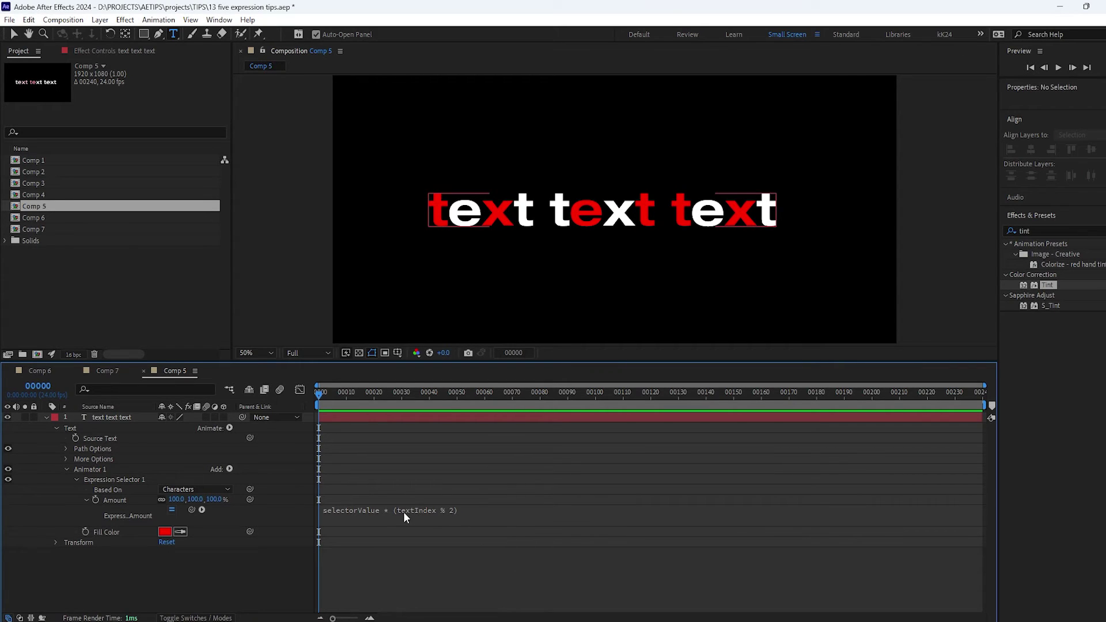
- Offset the index in the Amount expression so it reads selectorValue * ((textIndex-1) % 2)
click(454, 511)
click(435, 508)
text(()
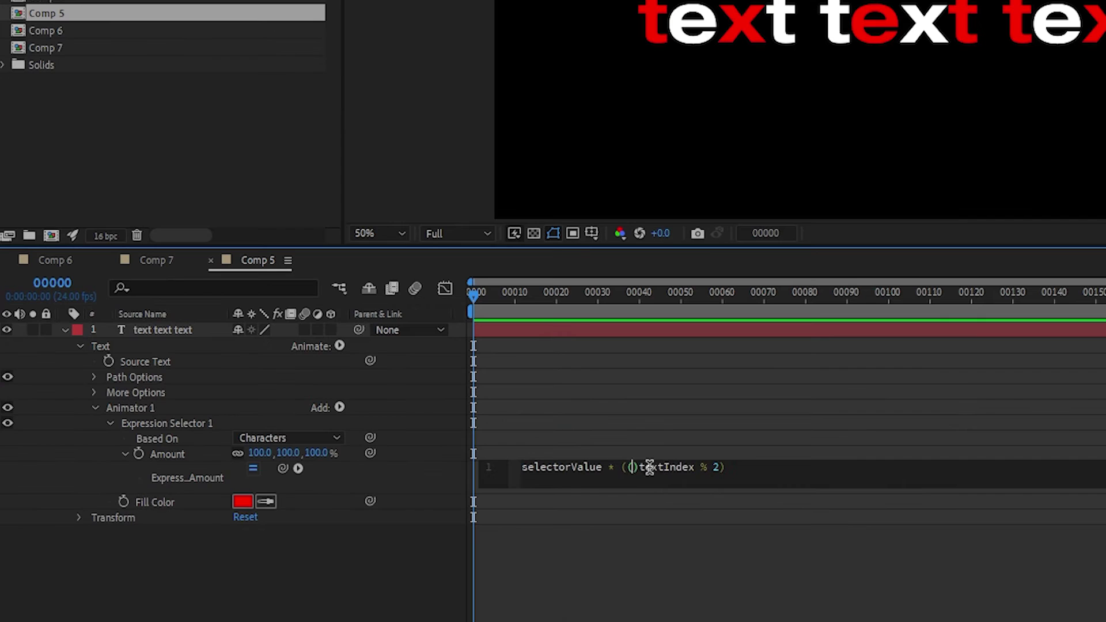
key(Delete)
click(690, 467)
text(-1))
click(591, 551)
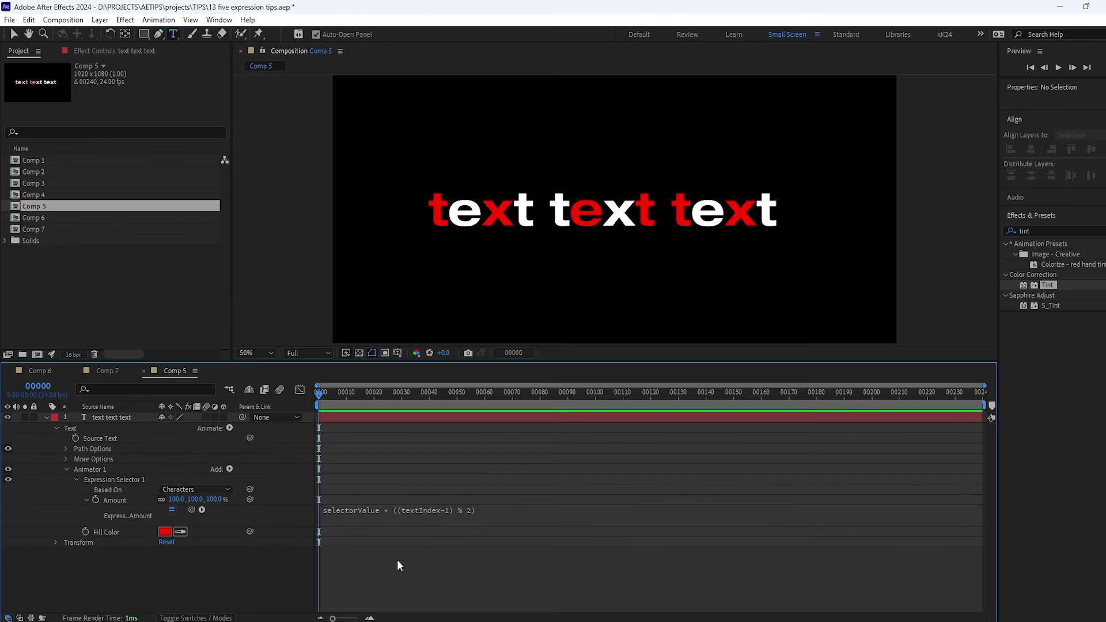
- Replace the modulo divisor in the Amount expression with 3
click(489, 511)
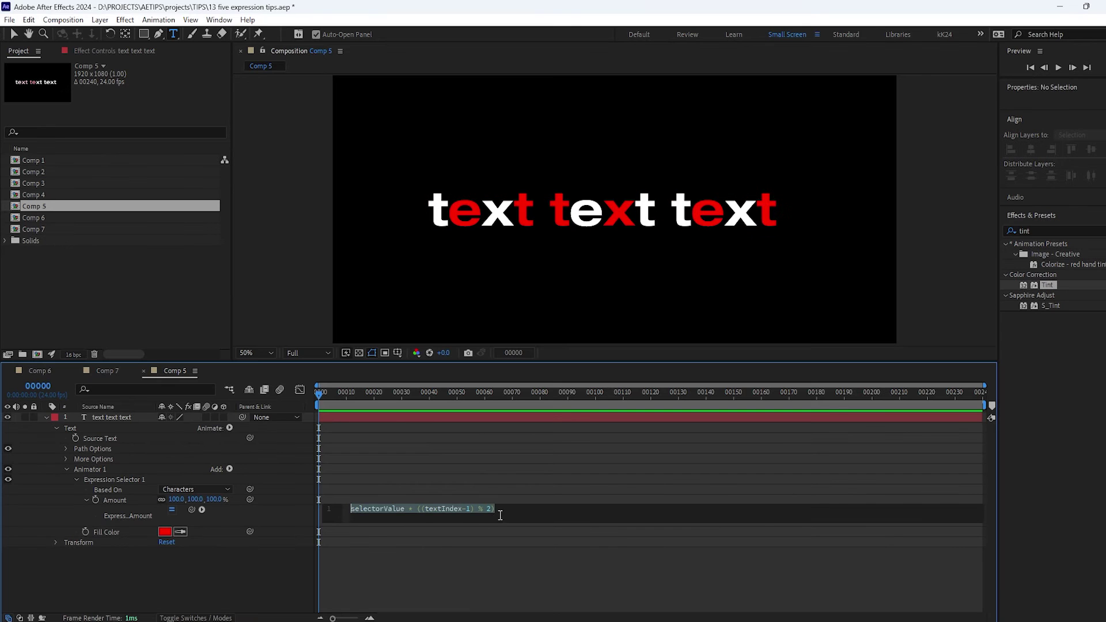
text(3)
click(513, 475)
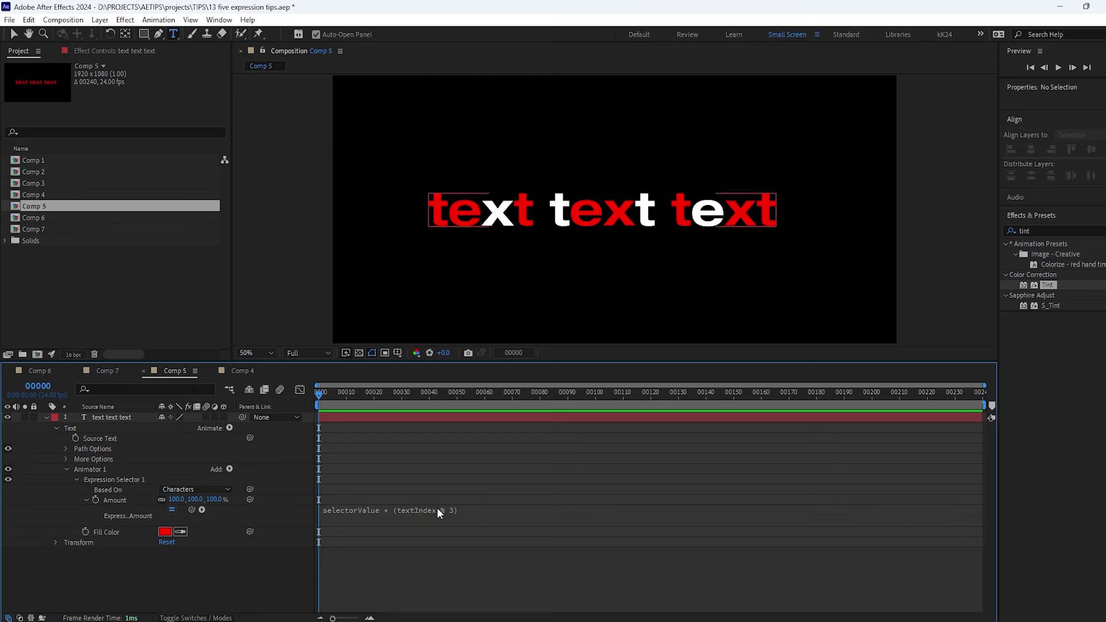
- Change the Amount expression to selectorValue * (textIndex*time % 3) and play the animation preview
click(437, 510)
text(*time)
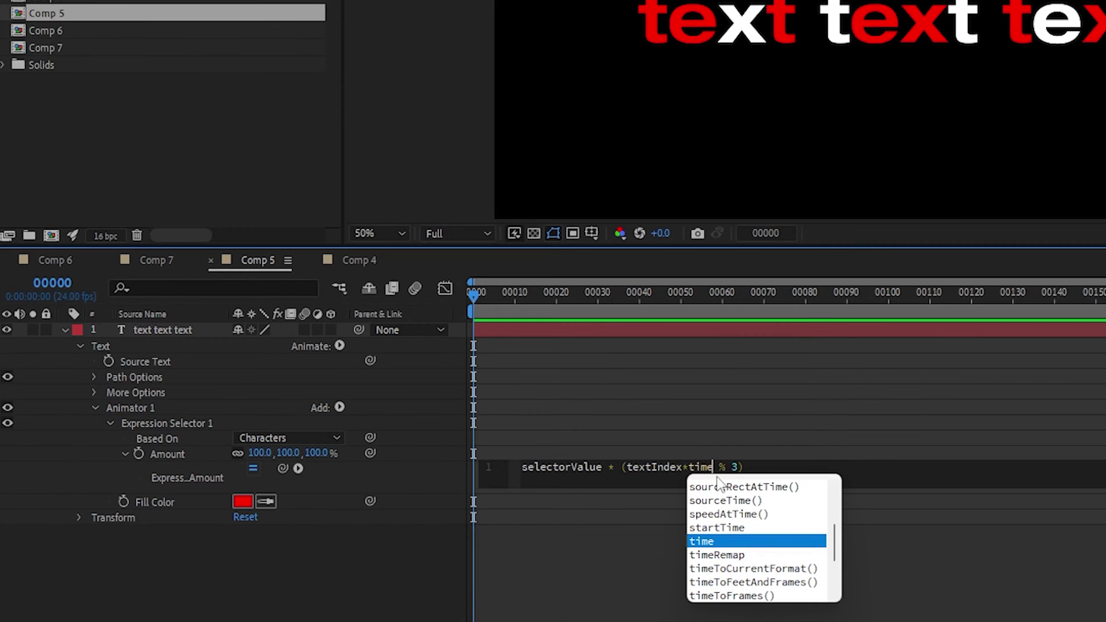
click(355, 542)
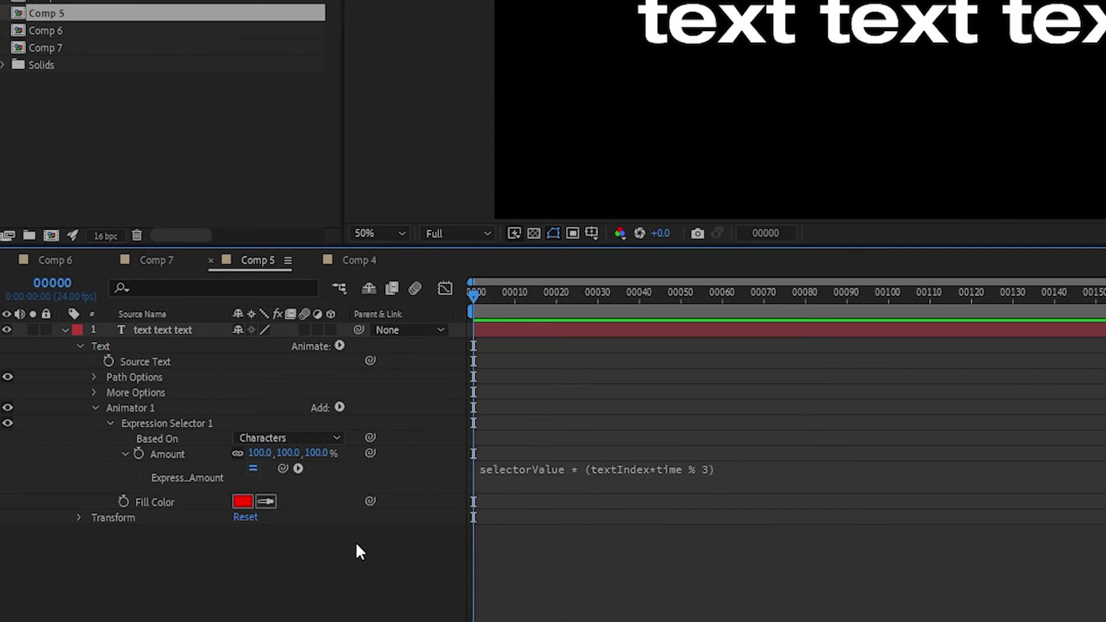
key(space)
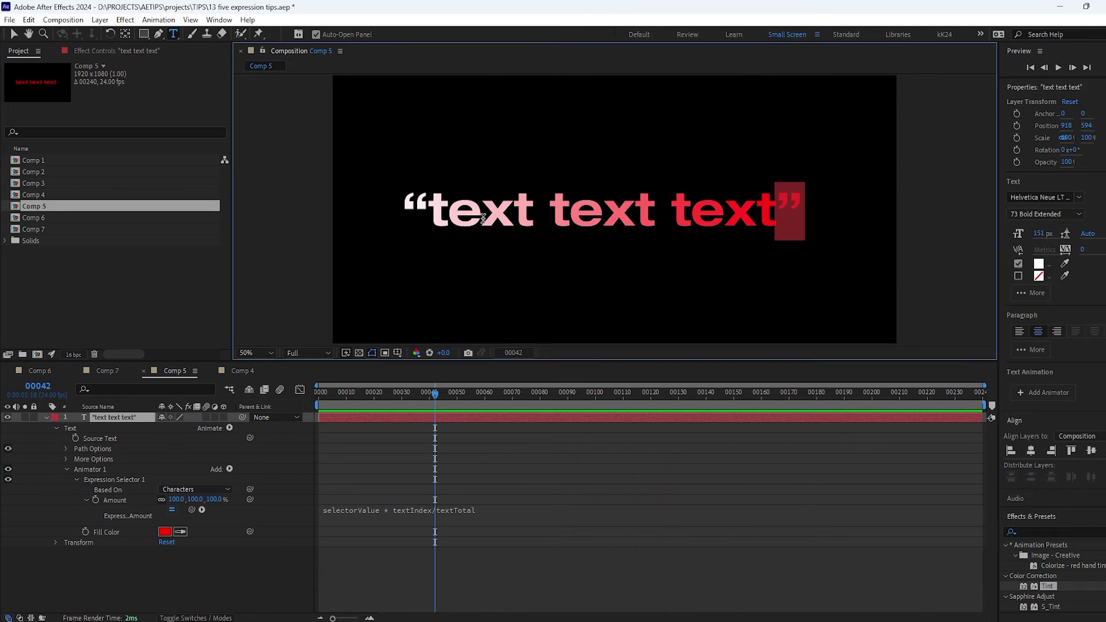
- Highlight the opening and closing quotation marks around the text in the composition
drag(430, 211, 386, 213)
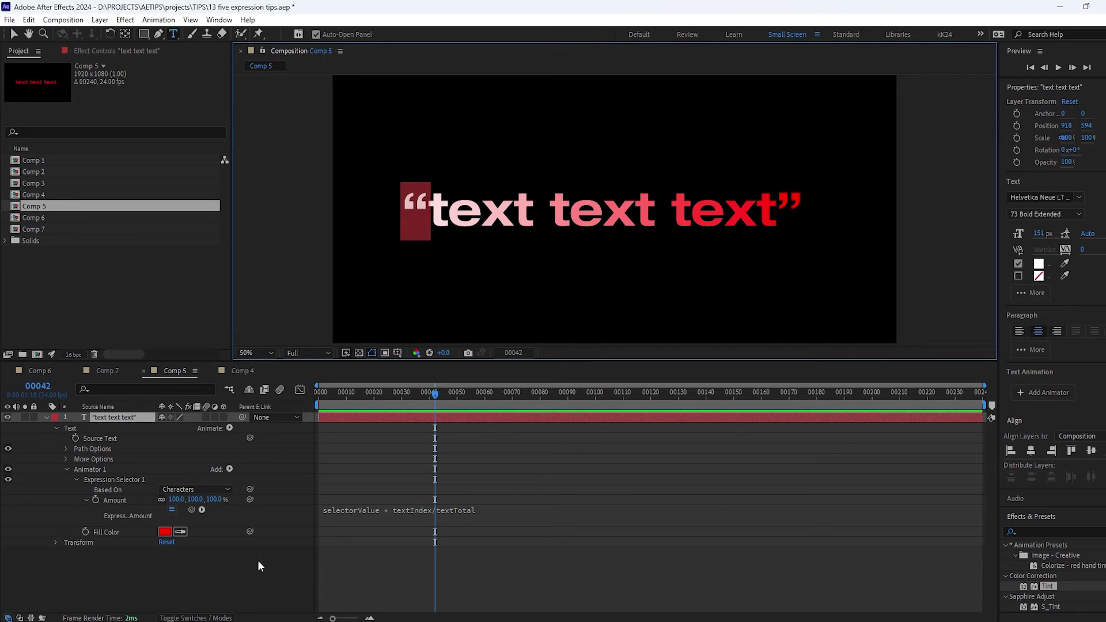
drag(389, 253, 429, 200)
drag(780, 203, 811, 202)
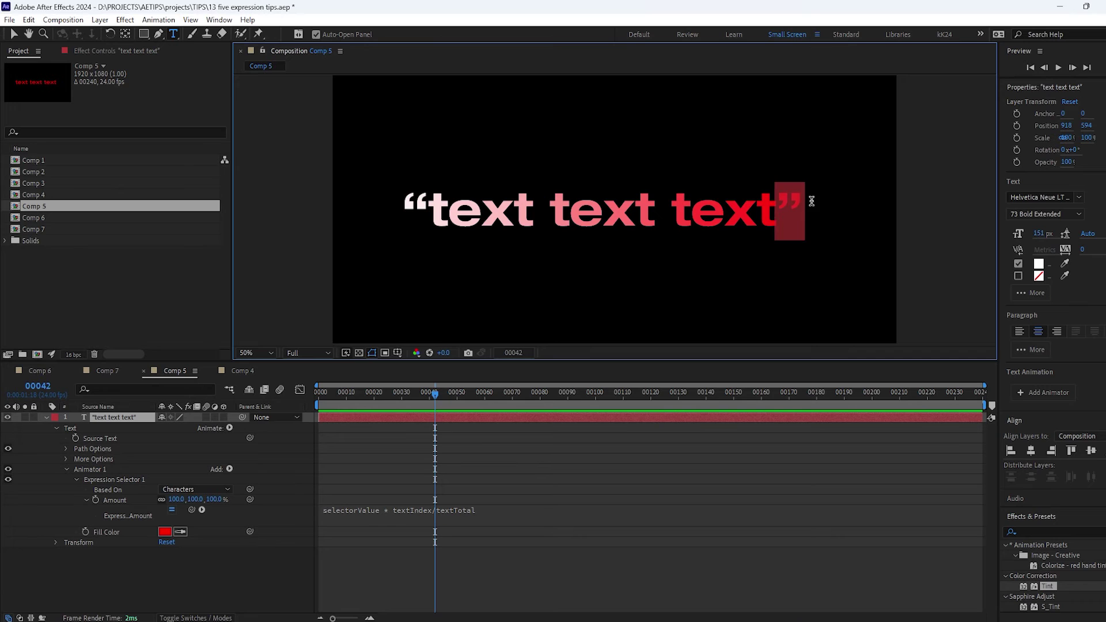
click(263, 579)
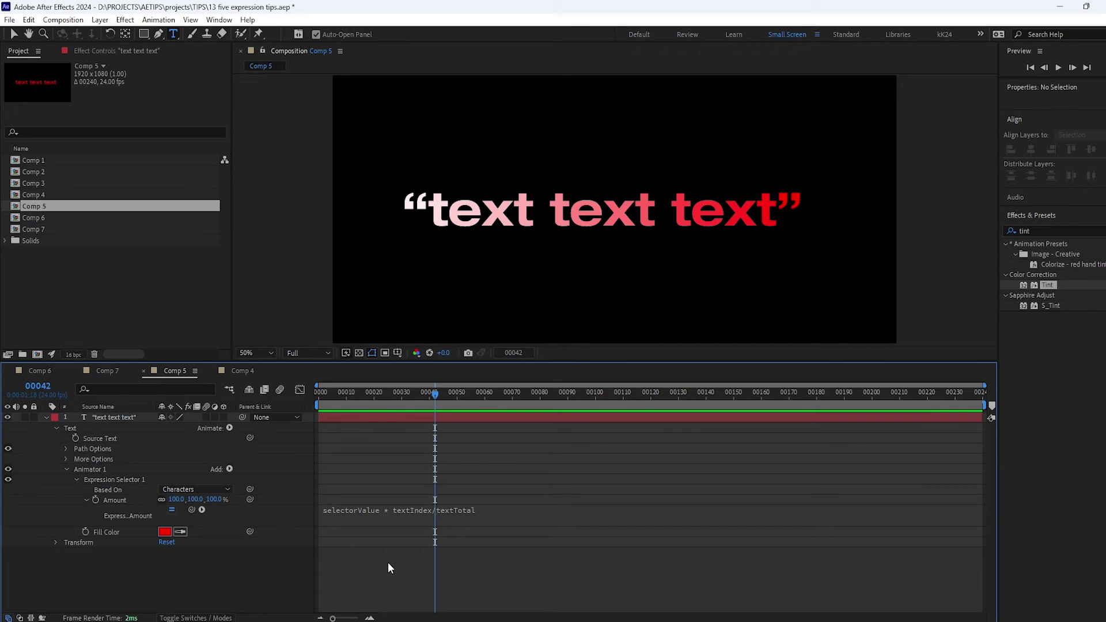
- Replace the Amount expression with textIndex==1 || textIndex==textTotal ? 100 : 0
click(363, 520)
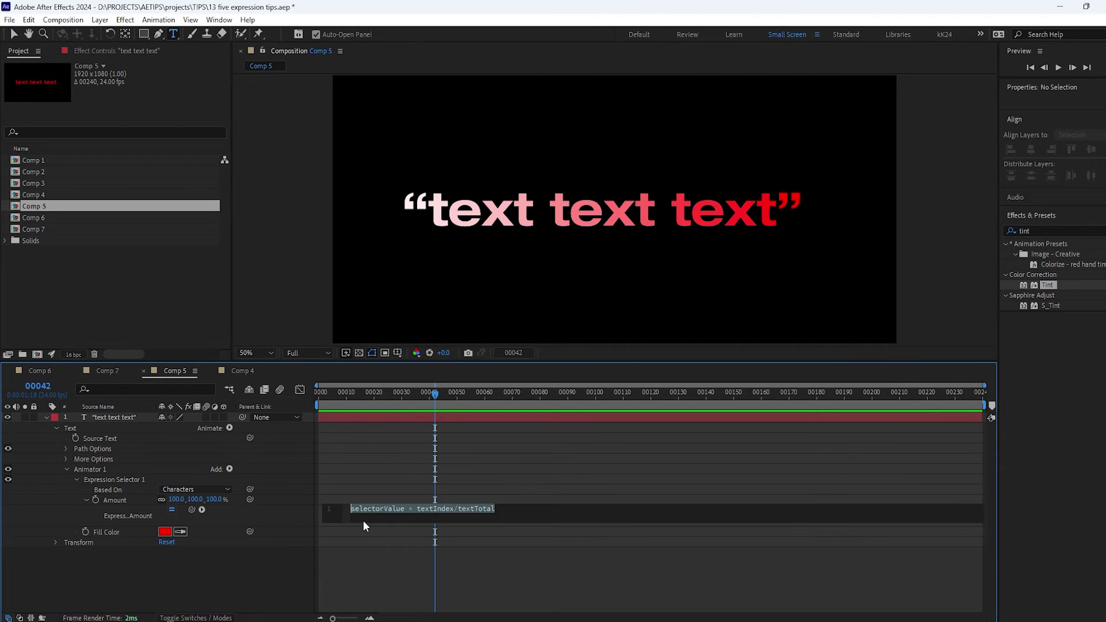
text(textInde)
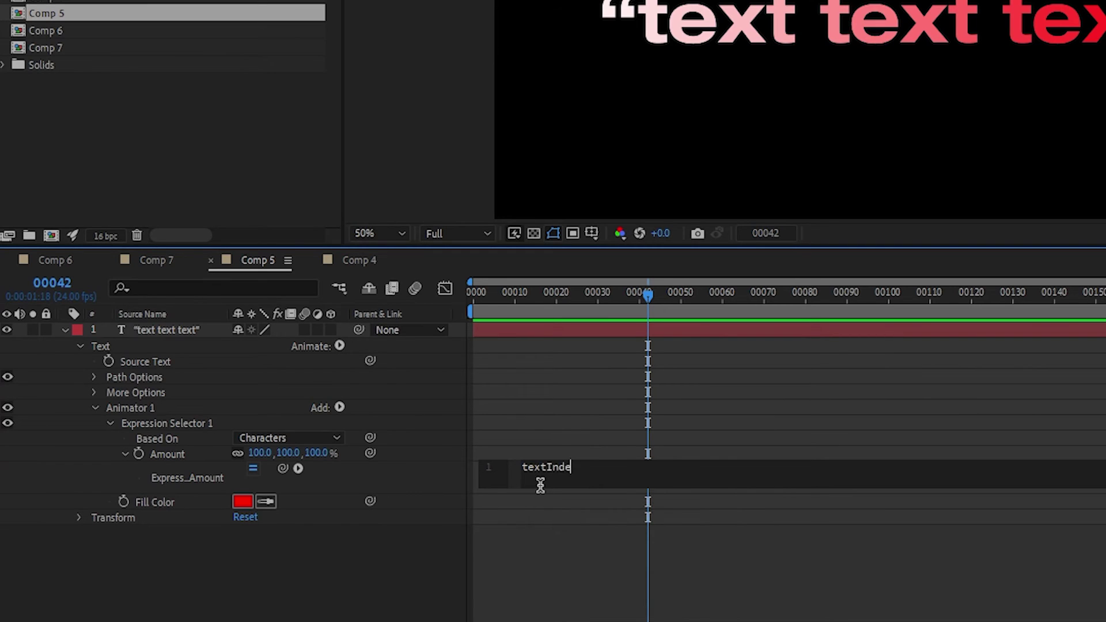
text(x==1 || textIndex)
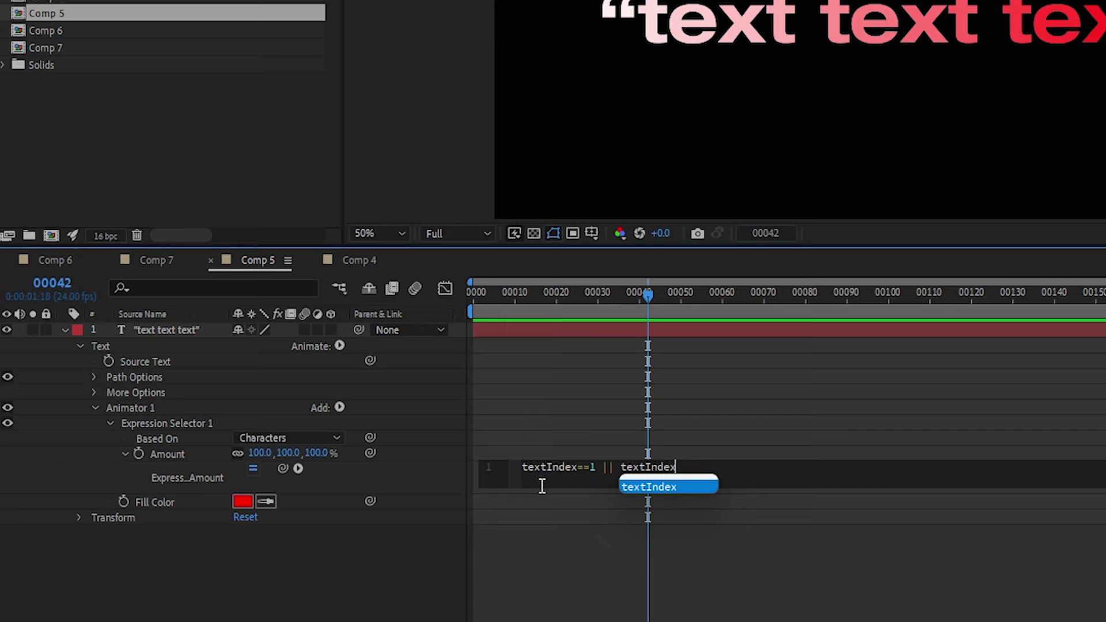
text(==textTotal)
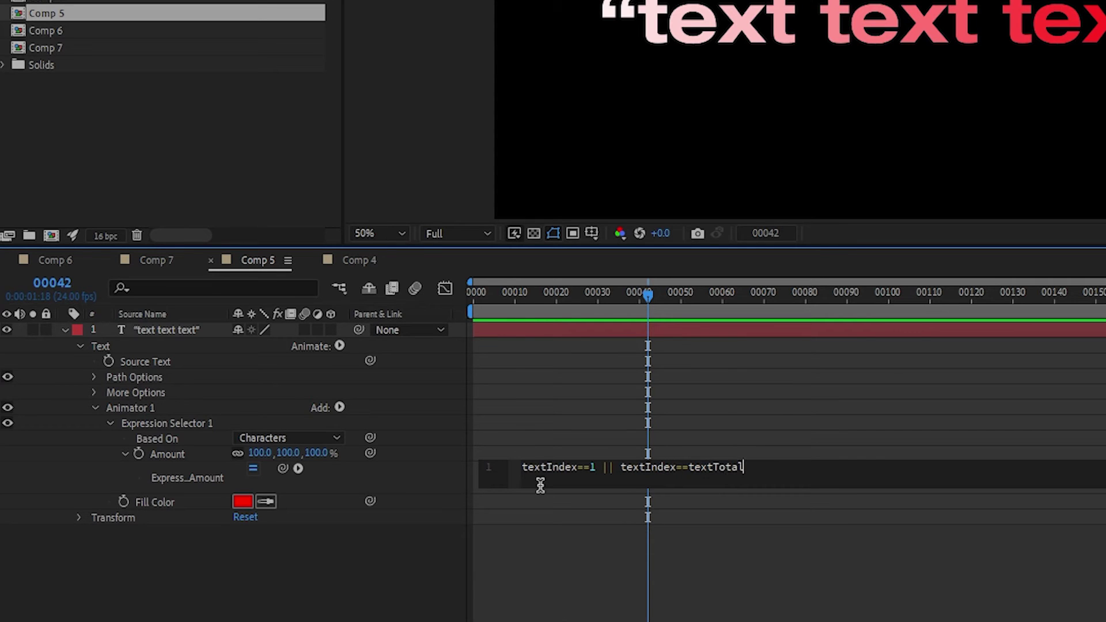
text( ? 100 : 0)
click(495, 575)
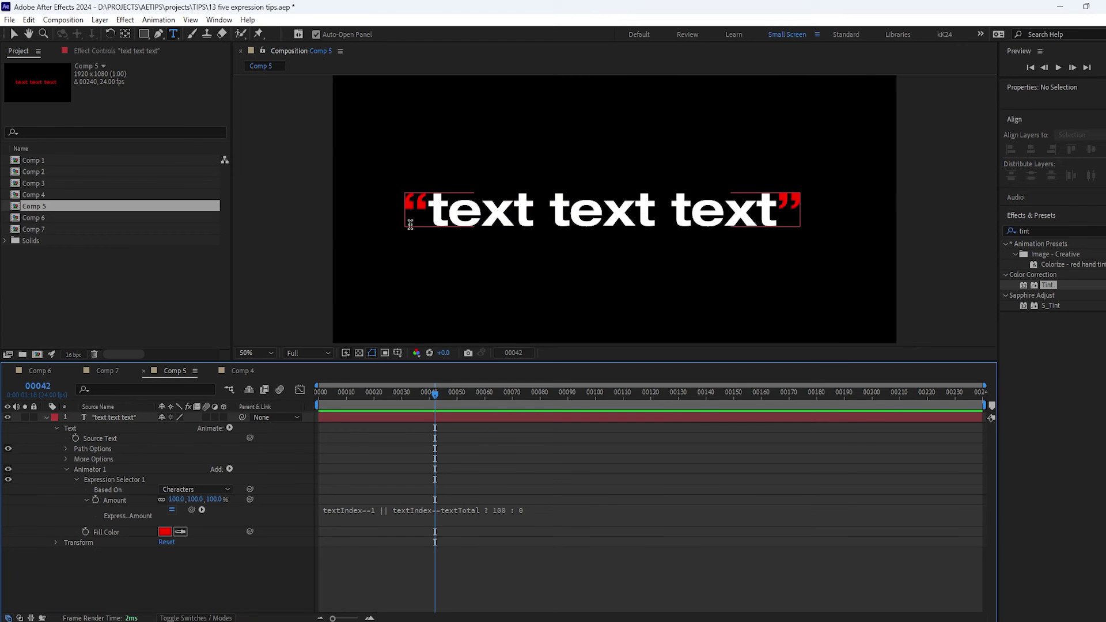
- Edit the text between the quotation marks by inserting sample characters, deleting part of it, and retyping the closing quotation mark
click(472, 233)
text(dfgdf g)
key(BackSpace)
key(BackSpace)
key(BackSpace)
key(BackSpace)
key(BackSpace)
key(BackSpace)
key(BackSpace)
key(BackSpace)
drag(465, 233, 592, 234)
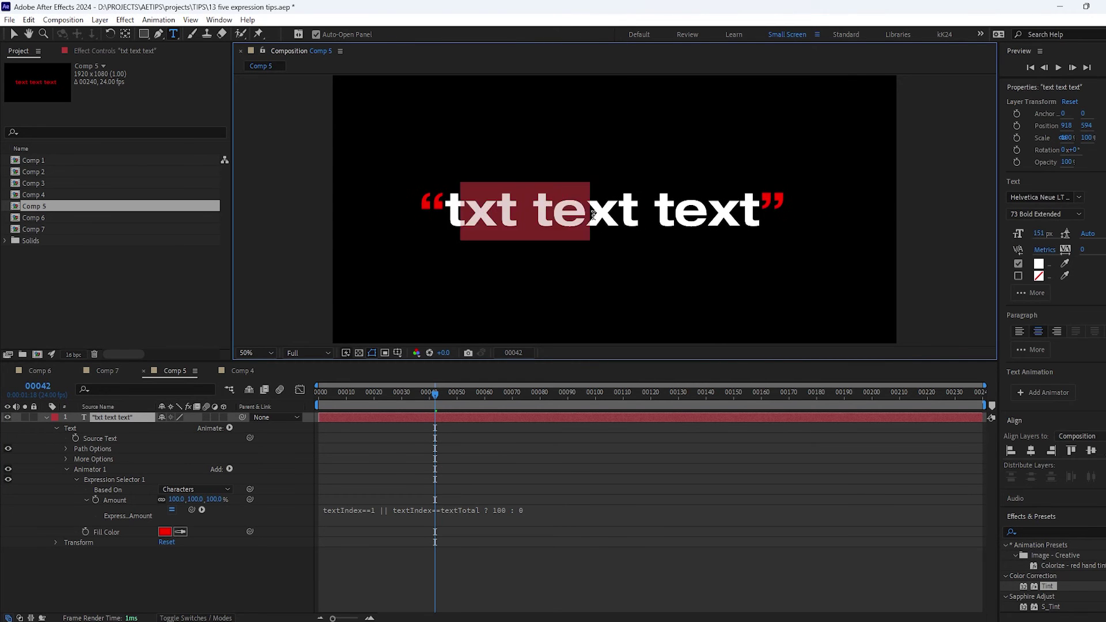
key(BackSpace)
key(BackSpace)
key(BackSpace)
text(")
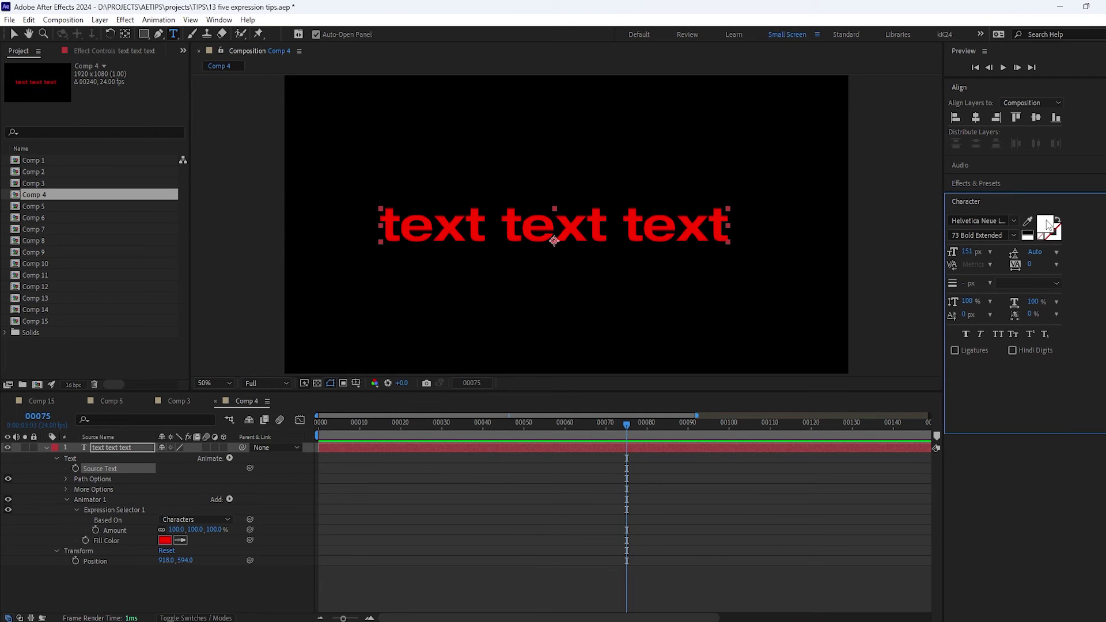
- Set the text's base fill to black and the animator's Fill Color to white (FFFFFF) in Comp 4
click(1047, 224)
click(390, 233)
click(165, 539)
drag(198, 343, 132, 232)
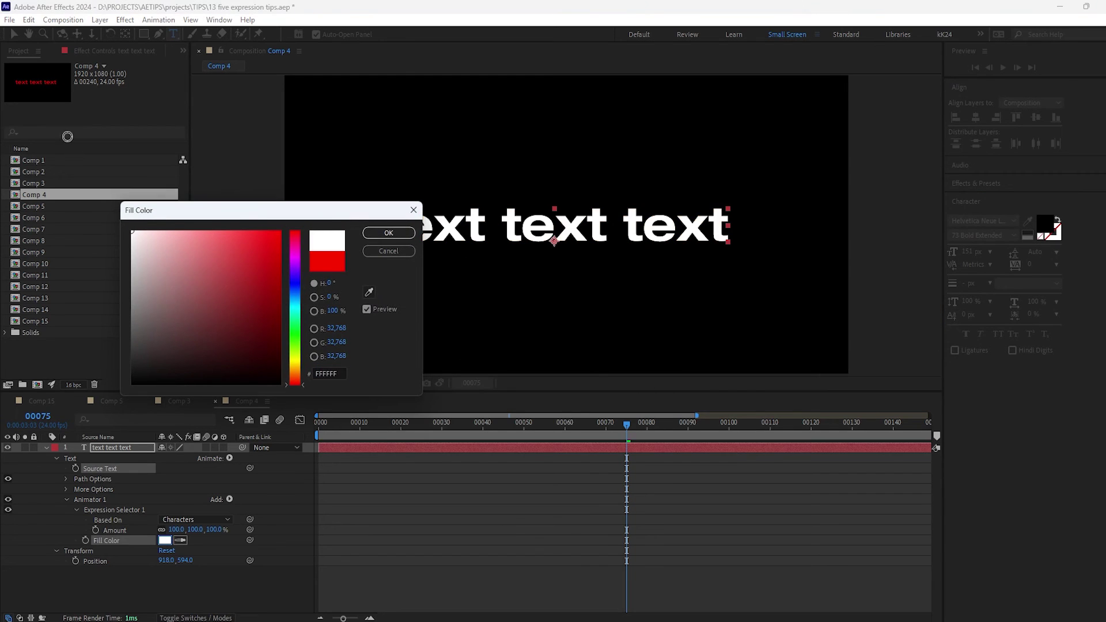
click(384, 234)
- Add an expression to the Expression Selector's Amount property and replace its default code with [0,100,0]
alt+click(96, 530)
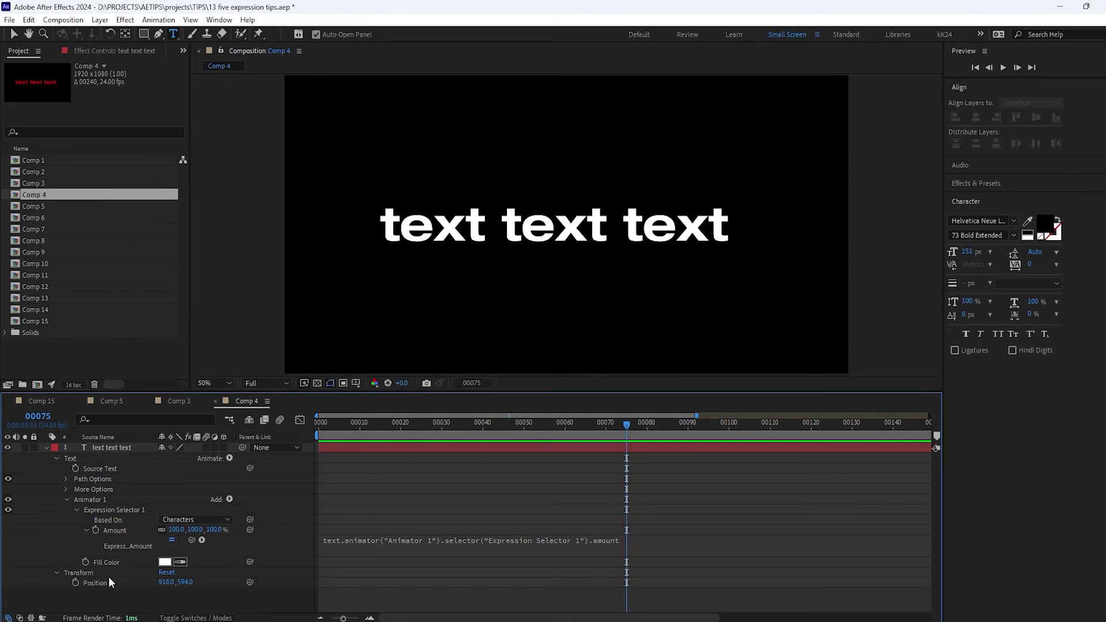
click(321, 545)
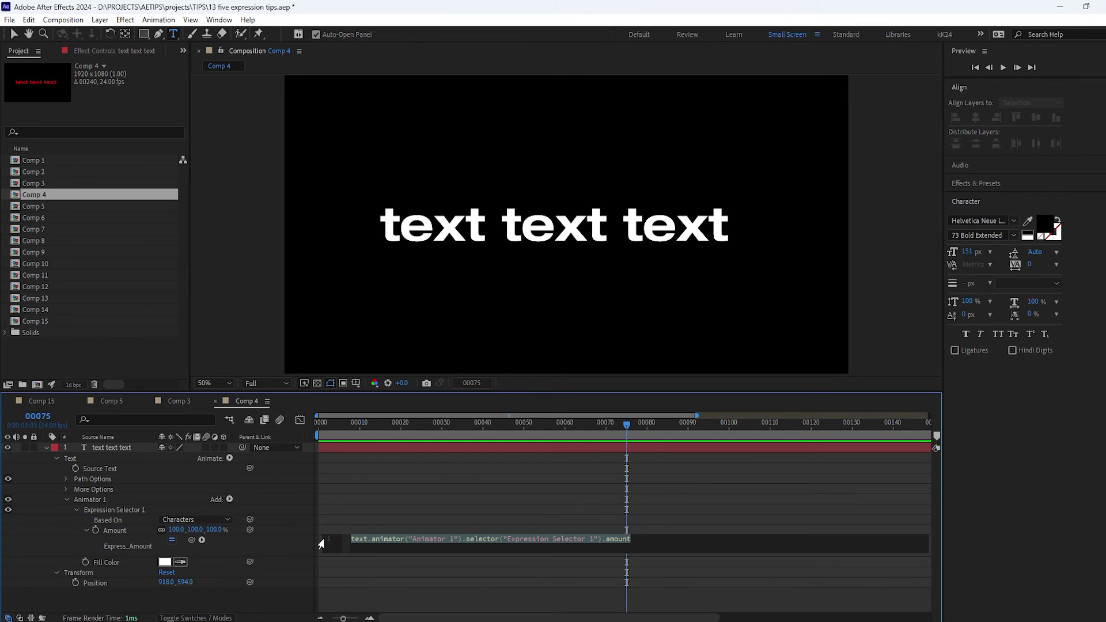
key(BackSpace)
text([0,100,)
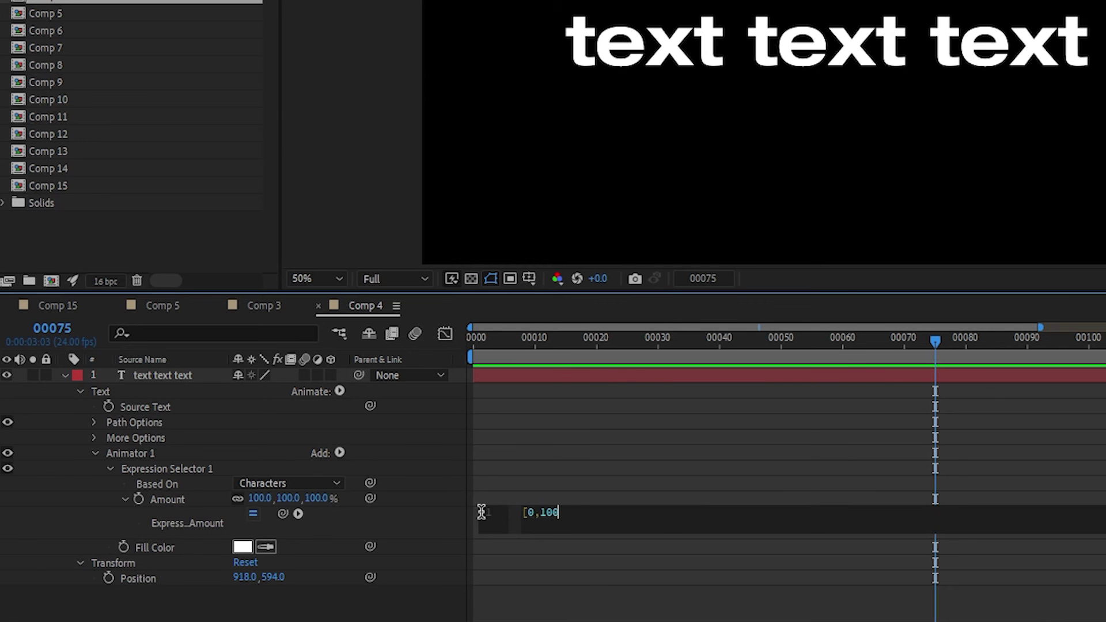
text(0])
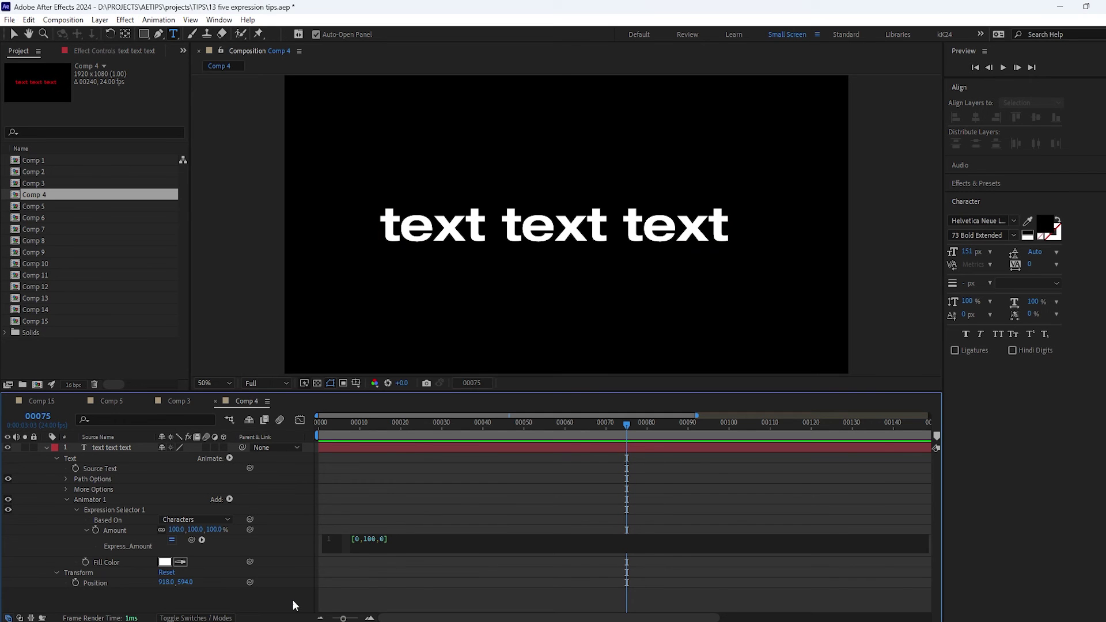
click(435, 604)
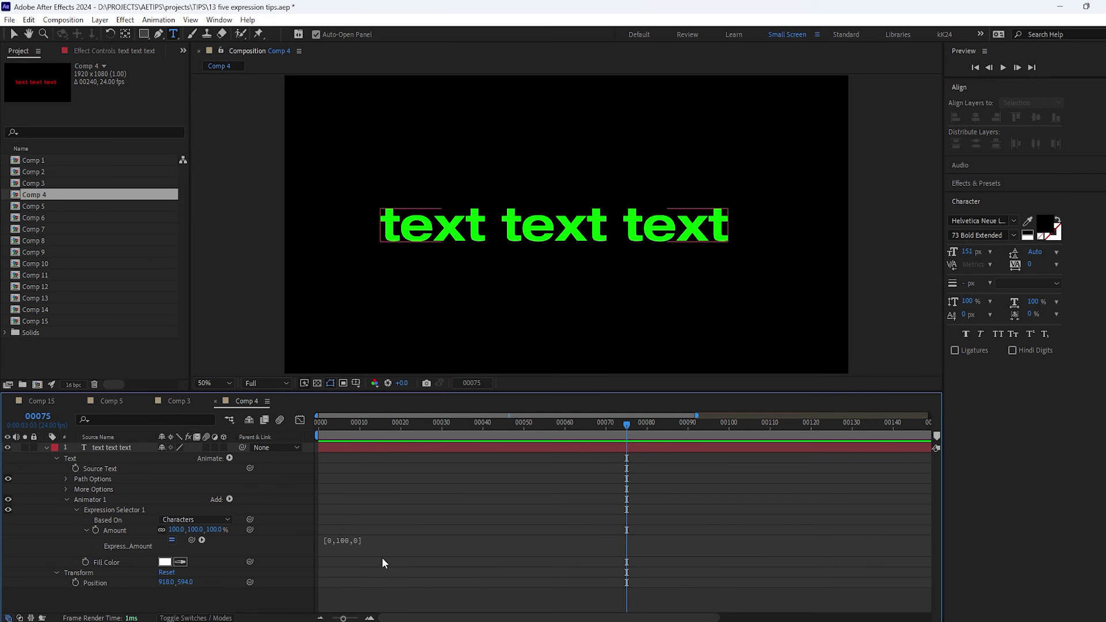
- Replace the values in the Amount expression array with [r,g,b] and define r = random(0,100); on a line above it
click(368, 540)
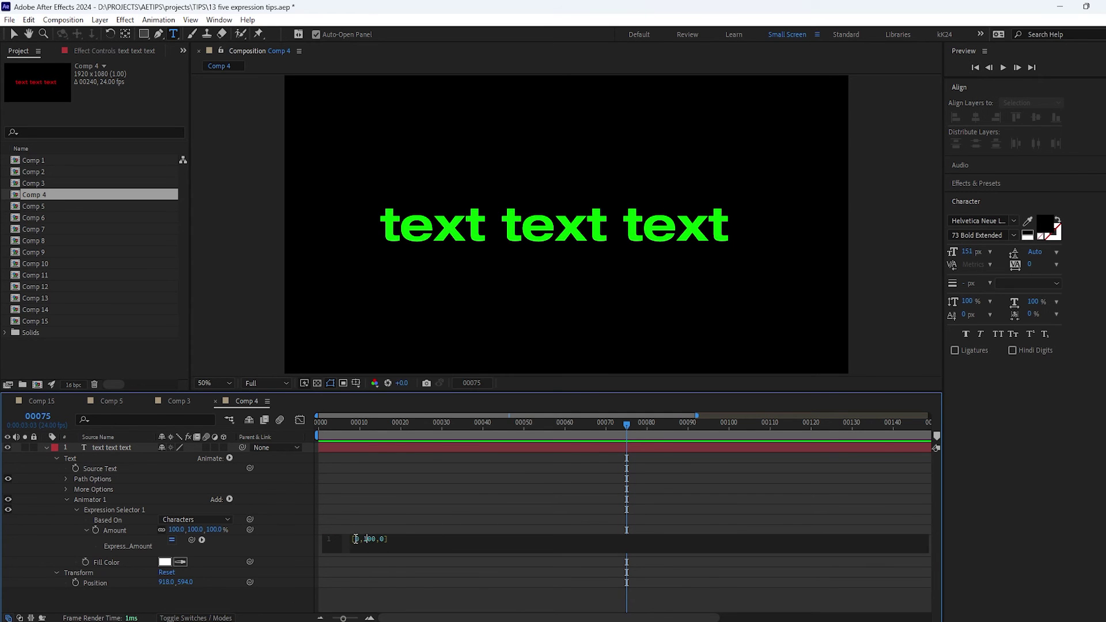
drag(352, 538, 383, 538)
text([r,g,b)
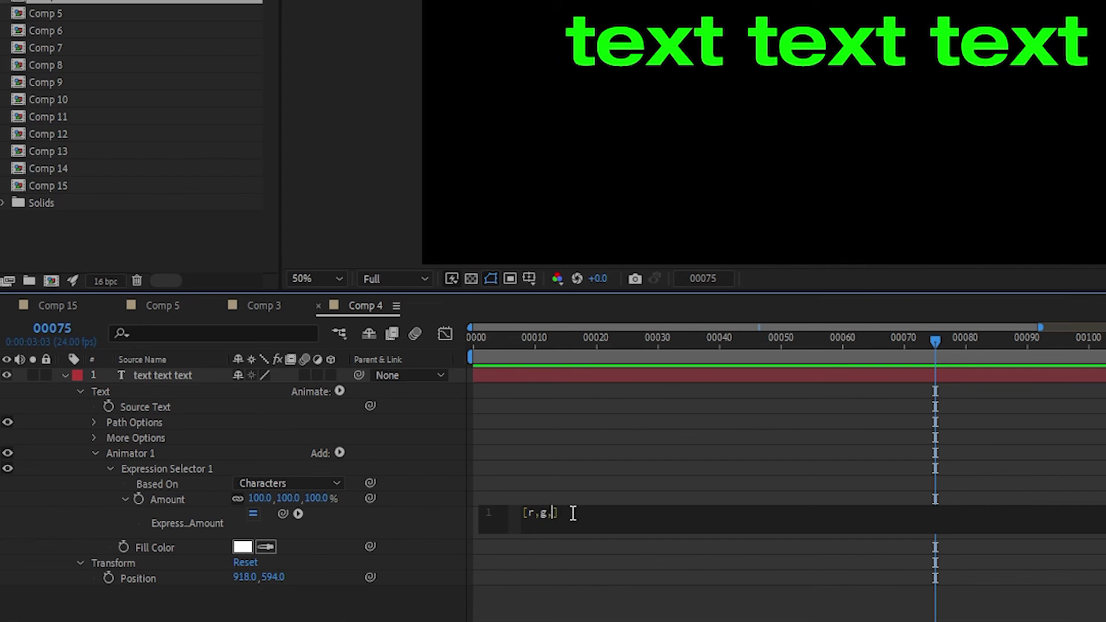
key(Home)
key(Return)
key(Up)
text(r = random(0,100);)
- Duplicate the random(0,100) line for the g and b variables in the Amount expression and play the preview
drag(631, 511, 455, 508)
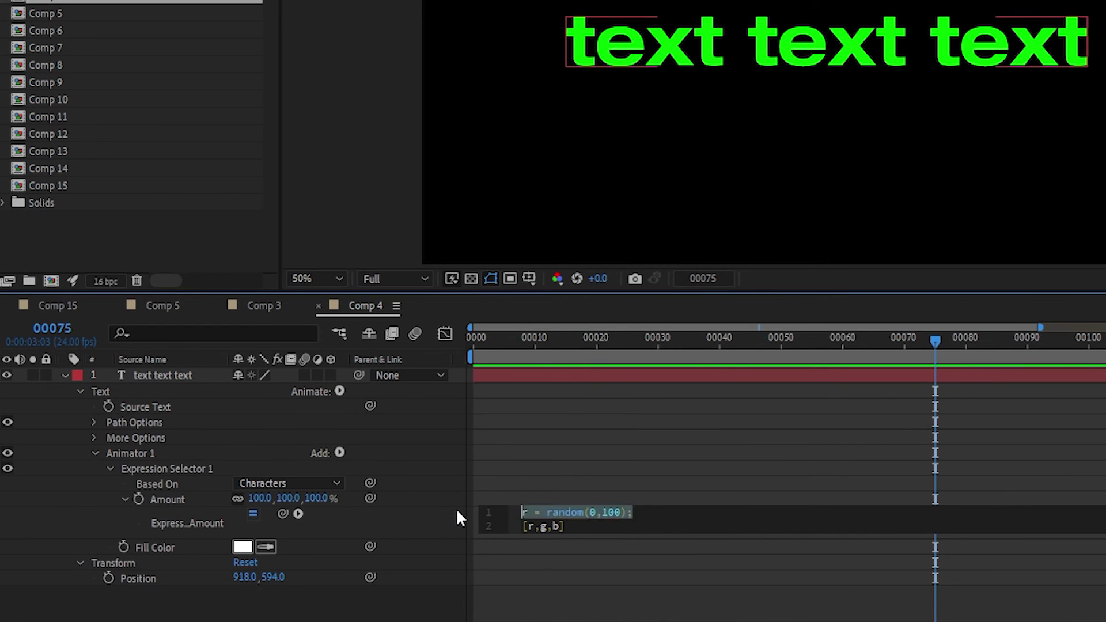
key(ctrl+c)
key(Right)
key(Return)
key(ctrl+v)
key(Return)
key(ctrl+v)
click(529, 526)
key(BackSpace)
text(g)
double_click(526, 540)
text(b)
click(420, 538)
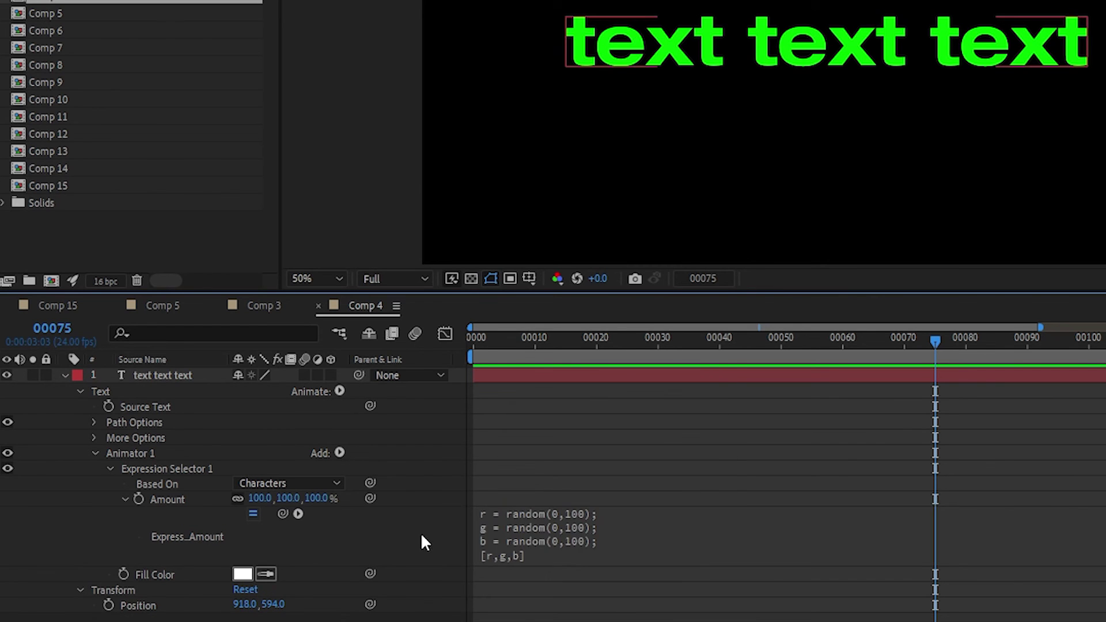
key(space)
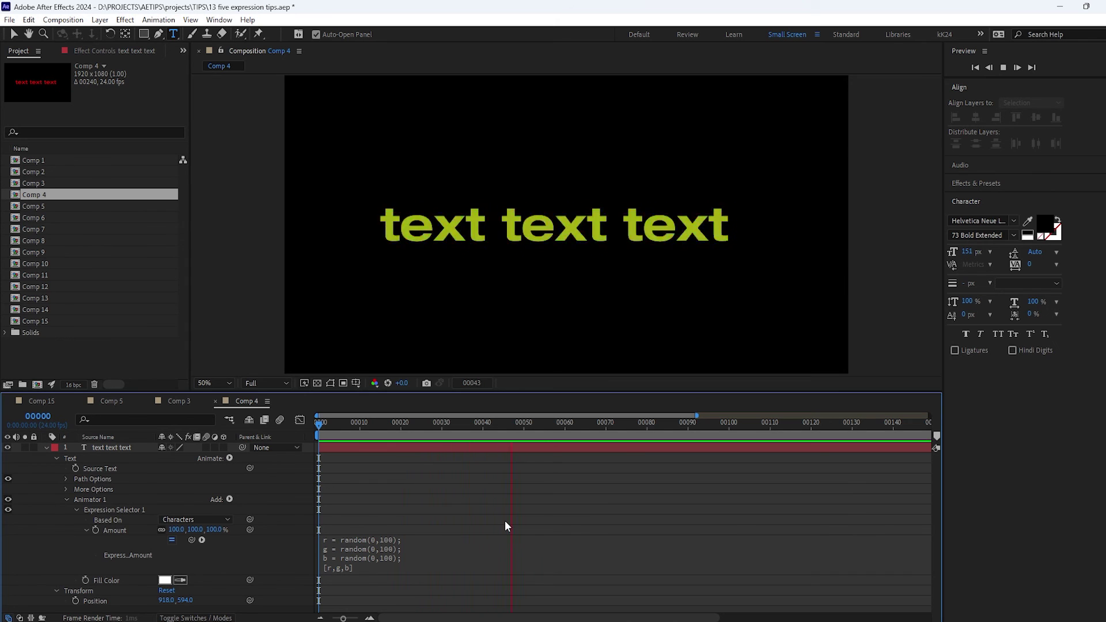
- Insert seedRandom(textIndex); as the first line of the Amount expression and play the preview
text(seedRandom())
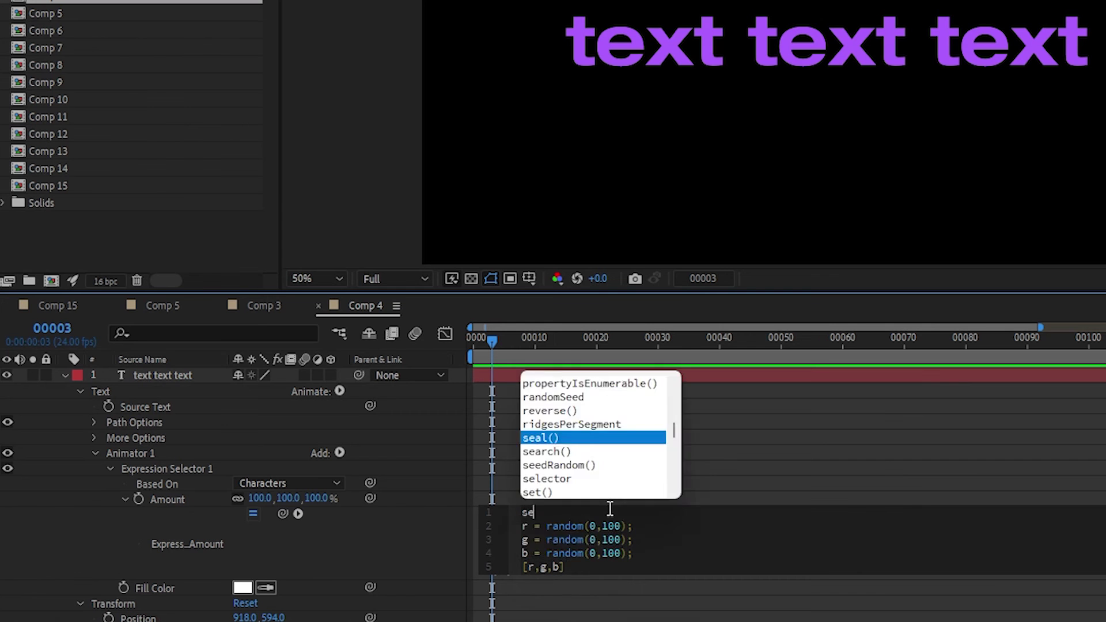
key(Return)
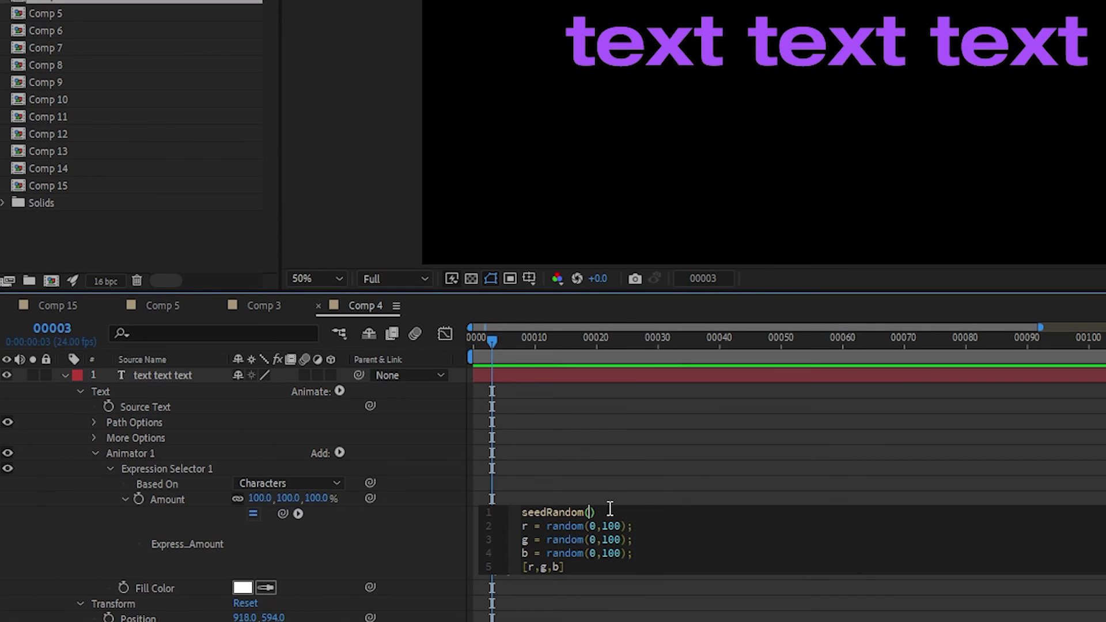
text(textIndex)
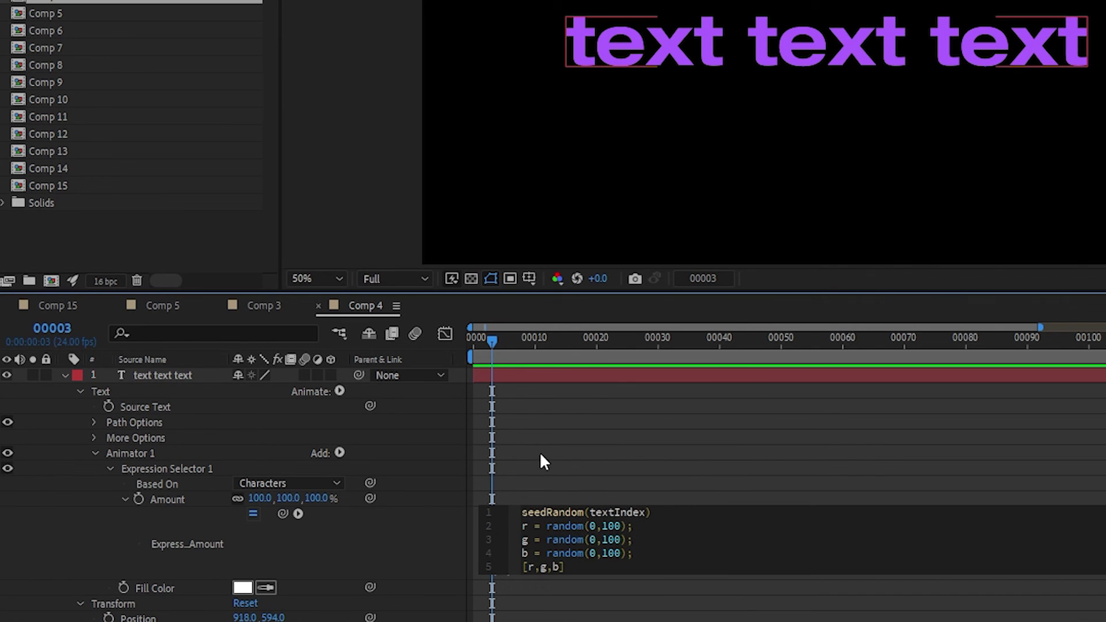
click(675, 518)
text(;)
click(612, 444)
key(space)
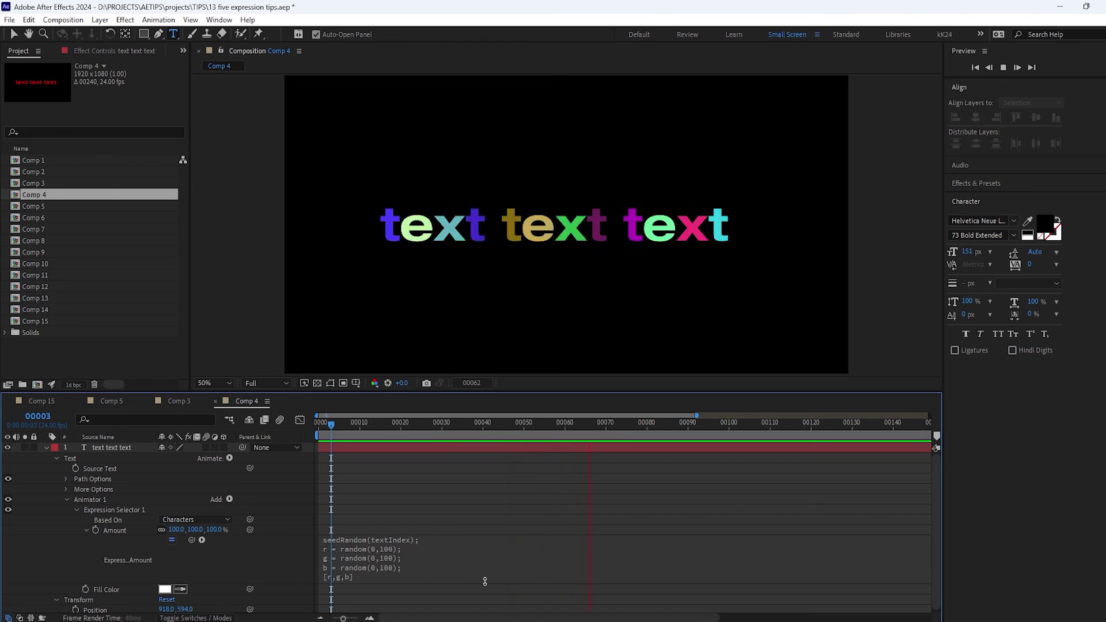
- Add true as the second argument of seedRandom in the Amount expression and apply the change
click(428, 558)
click(411, 540)
text(,true)
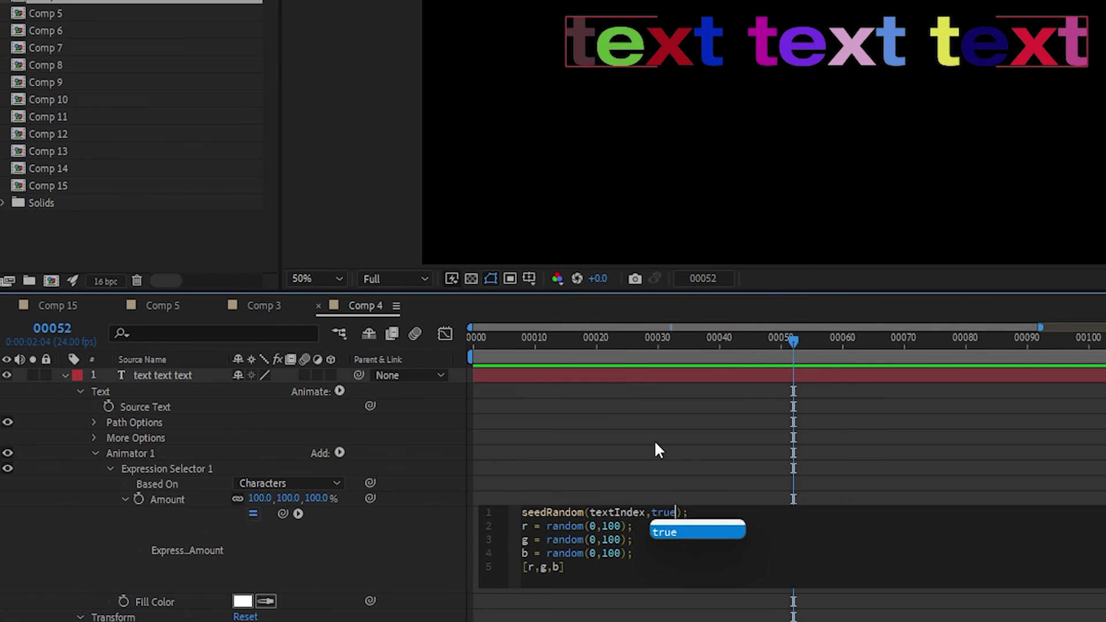
click(440, 492)
click(553, 345)
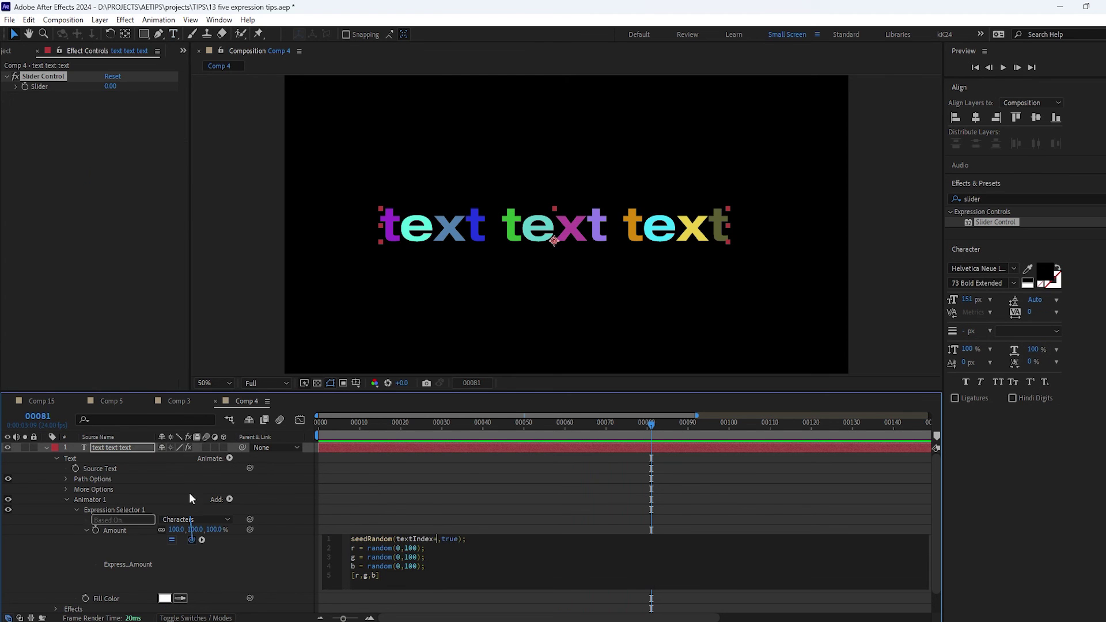
- Add the Slider Control's Slider property to textIndex in the seedRandom call and set the text's base fill to red
drag(191, 540, 144, 86)
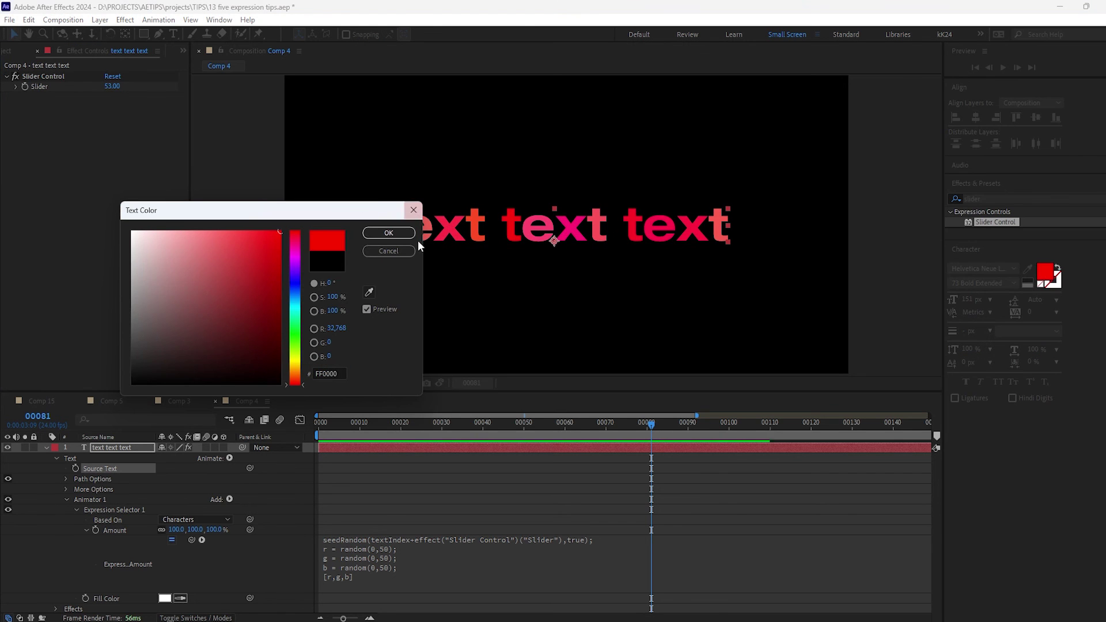
click(388, 232)
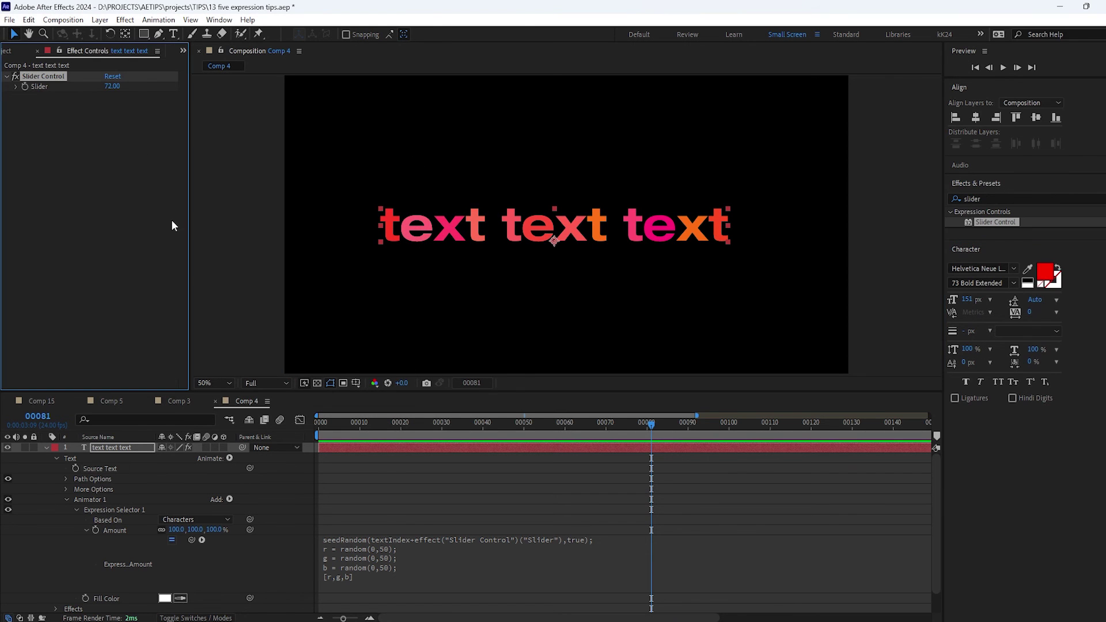
- Set the upper limit of the r, g and b random ranges to 30 in the Amount expression
click(421, 566)
double_click(411, 548)
text(30)
double_click(410, 557)
text(30)
double_click(409, 566)
text(30)
click(214, 267)
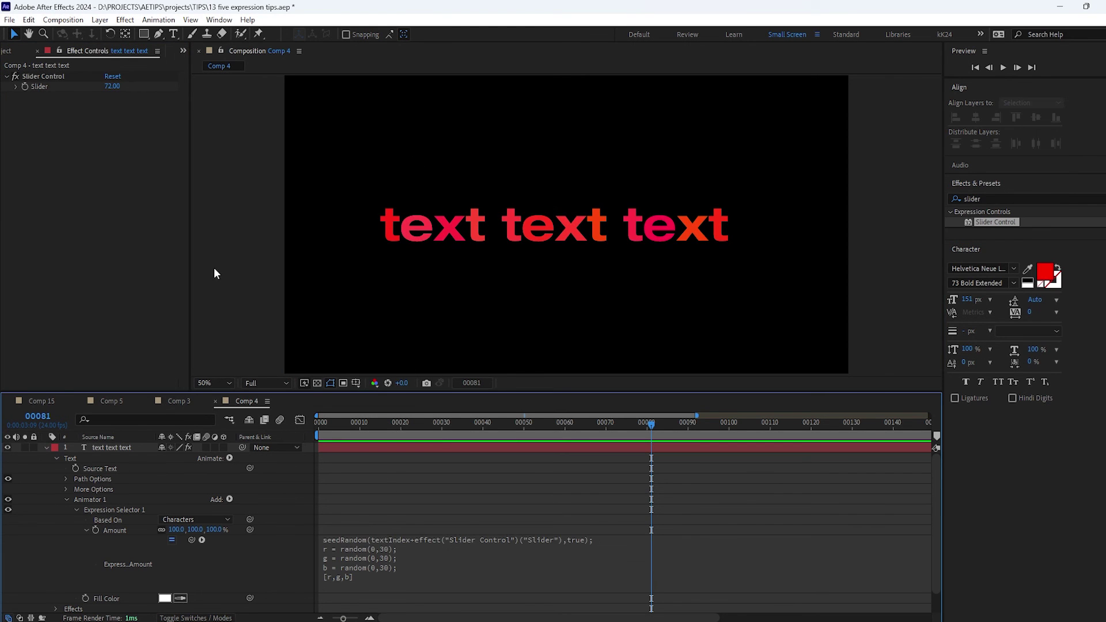